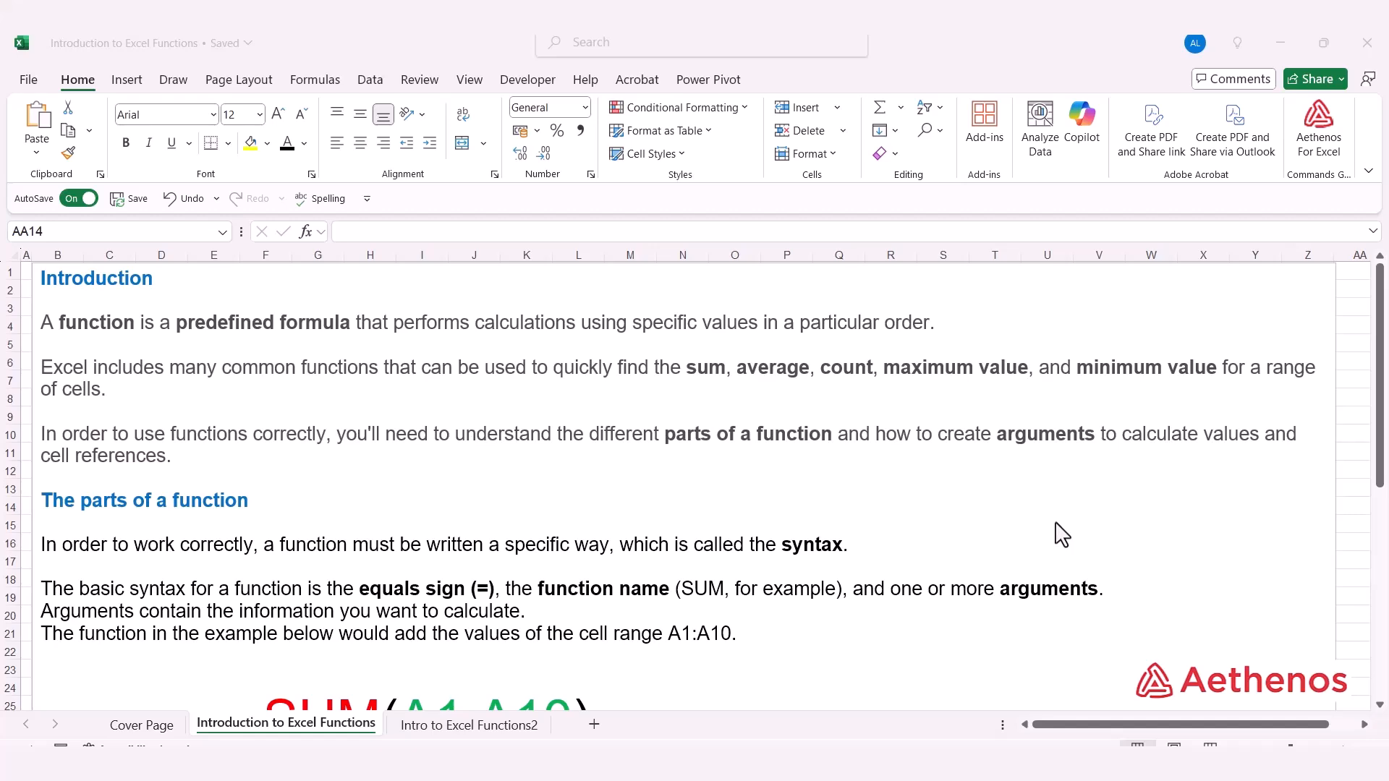
Read the notes on function syntax and arguments, and switch to the Intro to Excel Functions2 sheet
scroll(1041, 463, down, 4)
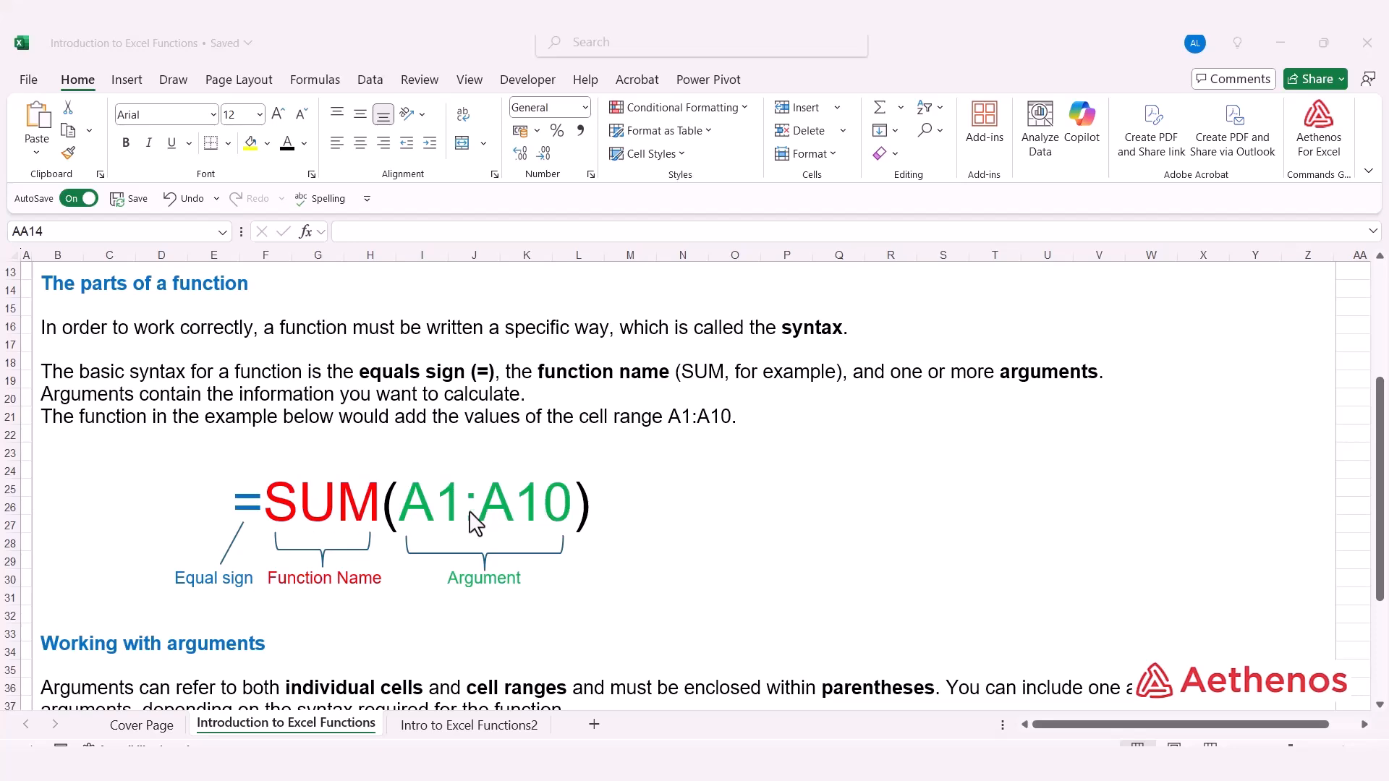
scroll(409, 314, down, 3)
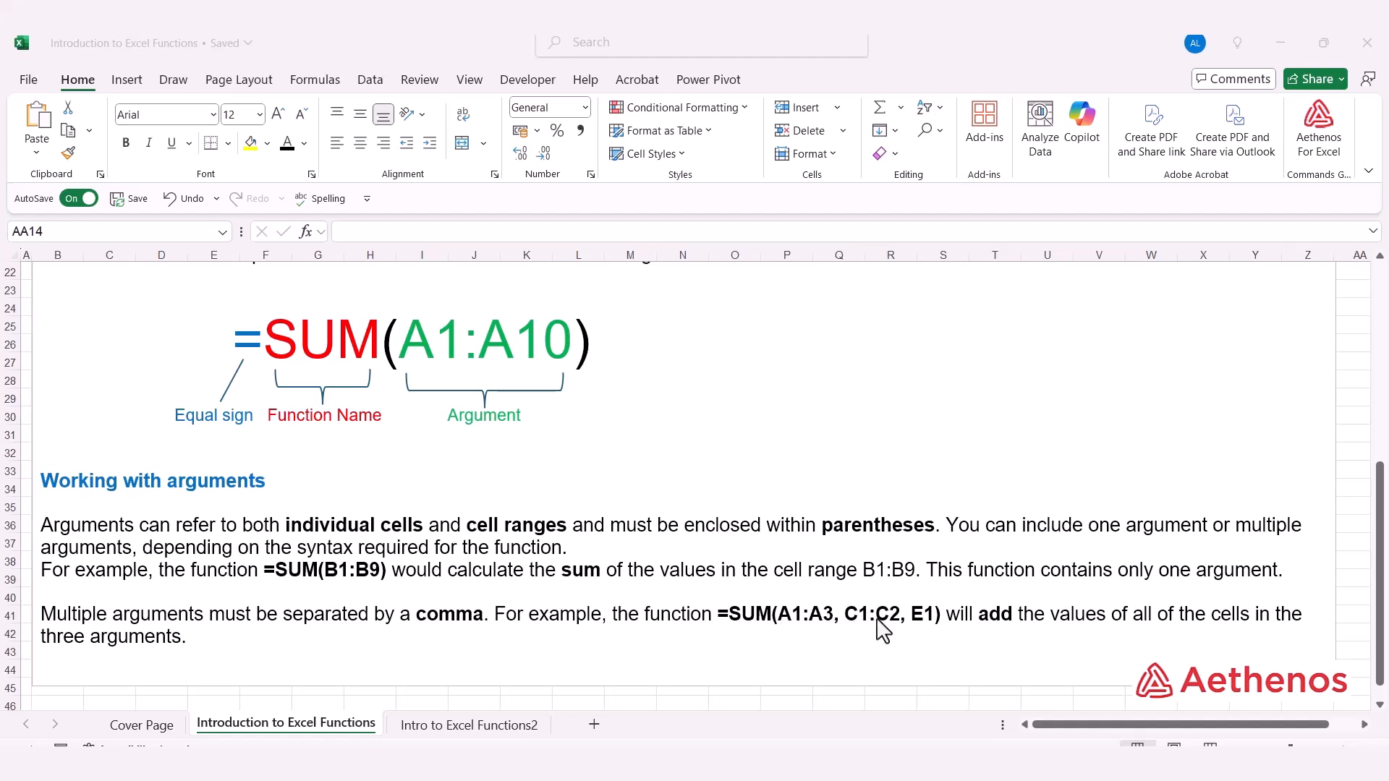
click(474, 727)
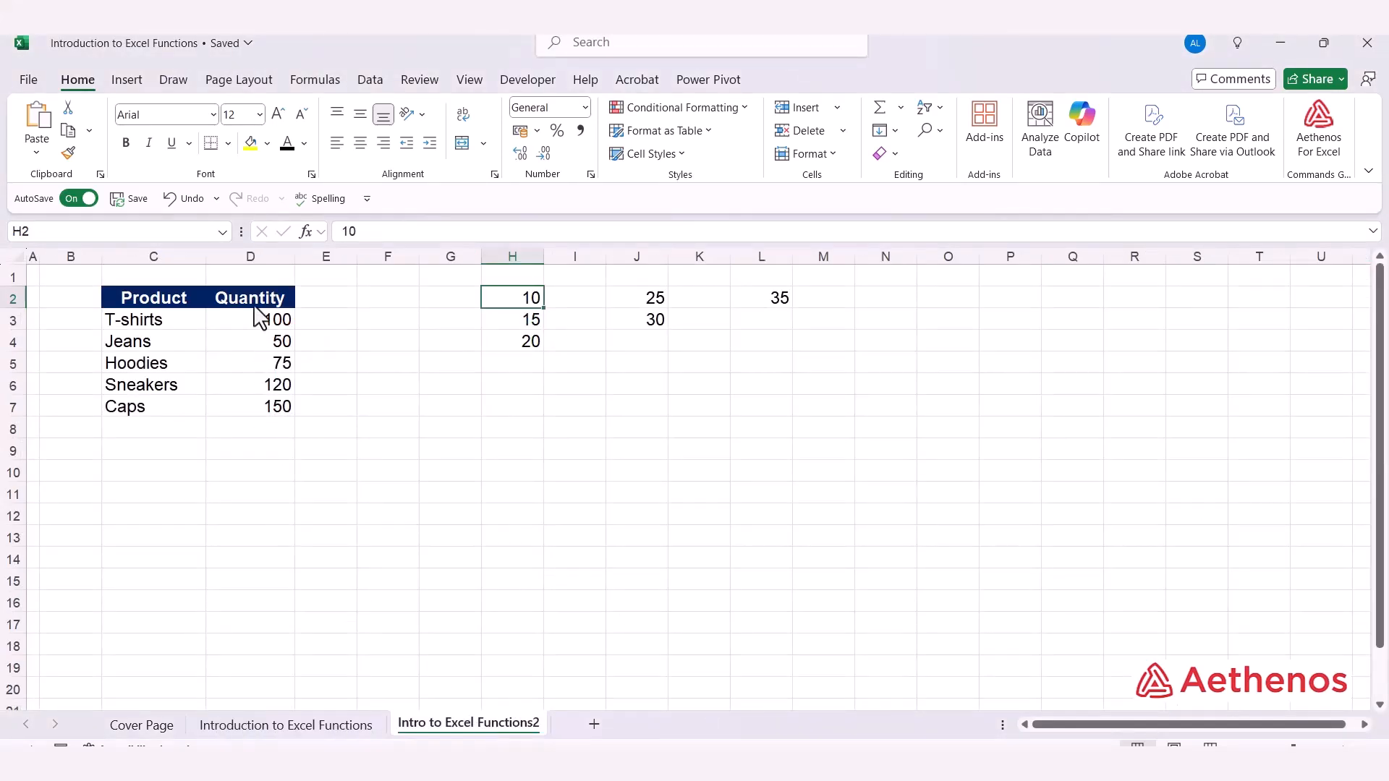
Total the product quantities in cell D8 with the formula =SUM(D3:D7)
click(253, 433)
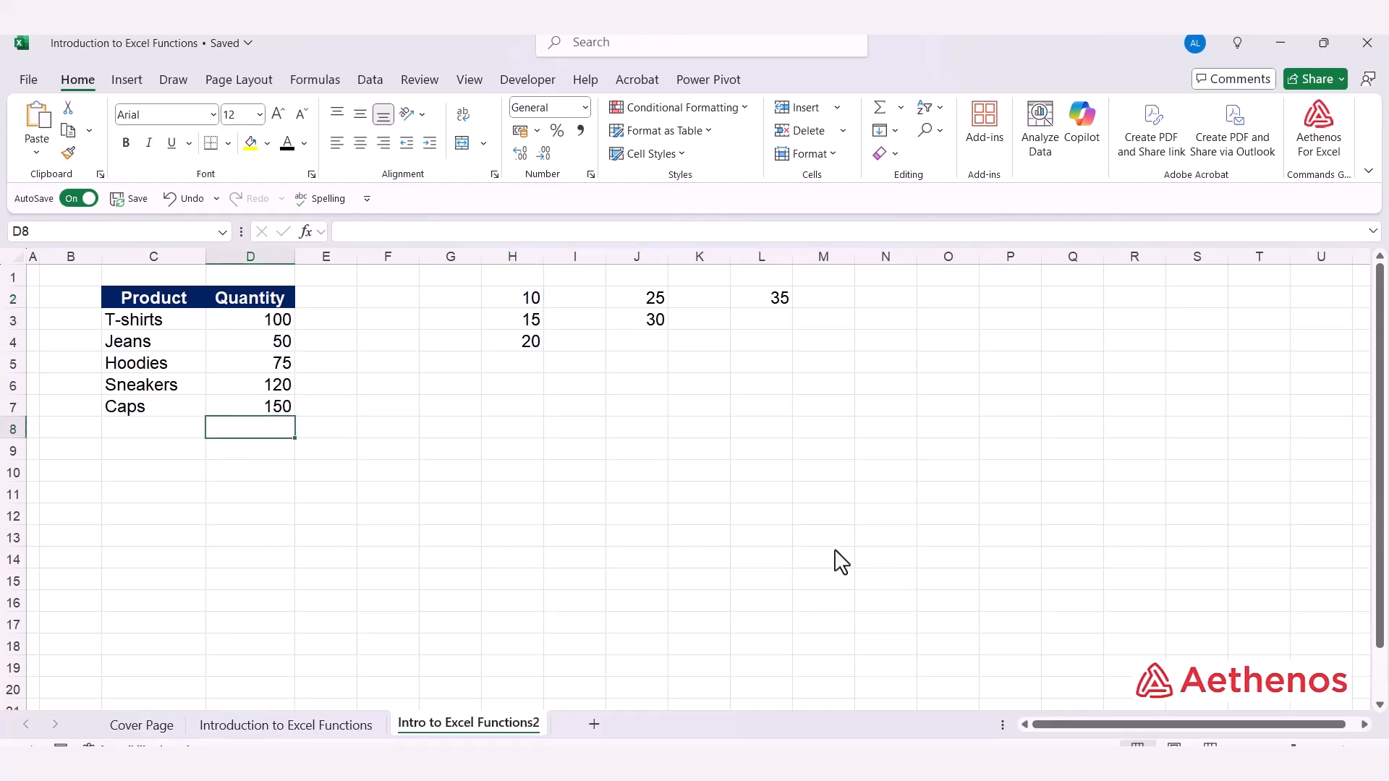
text(=)
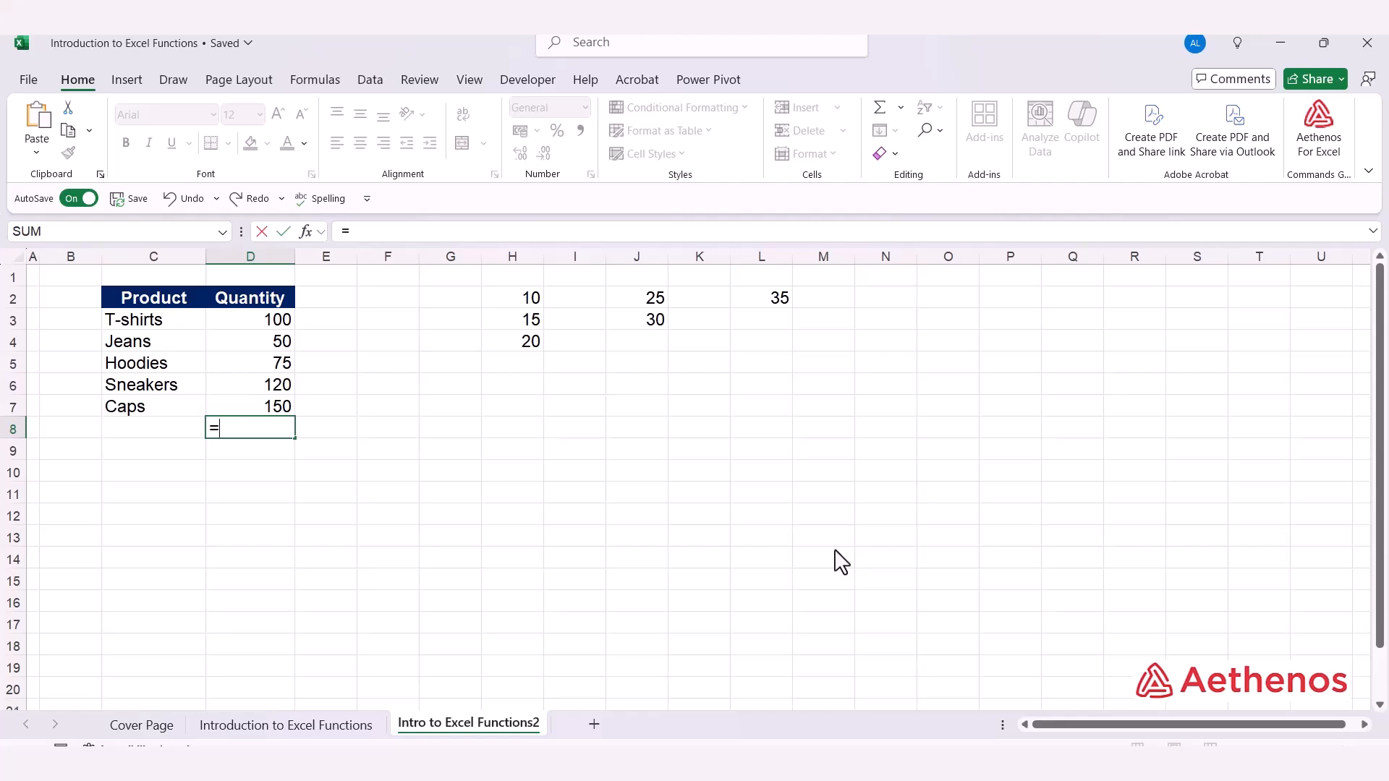
text(s)
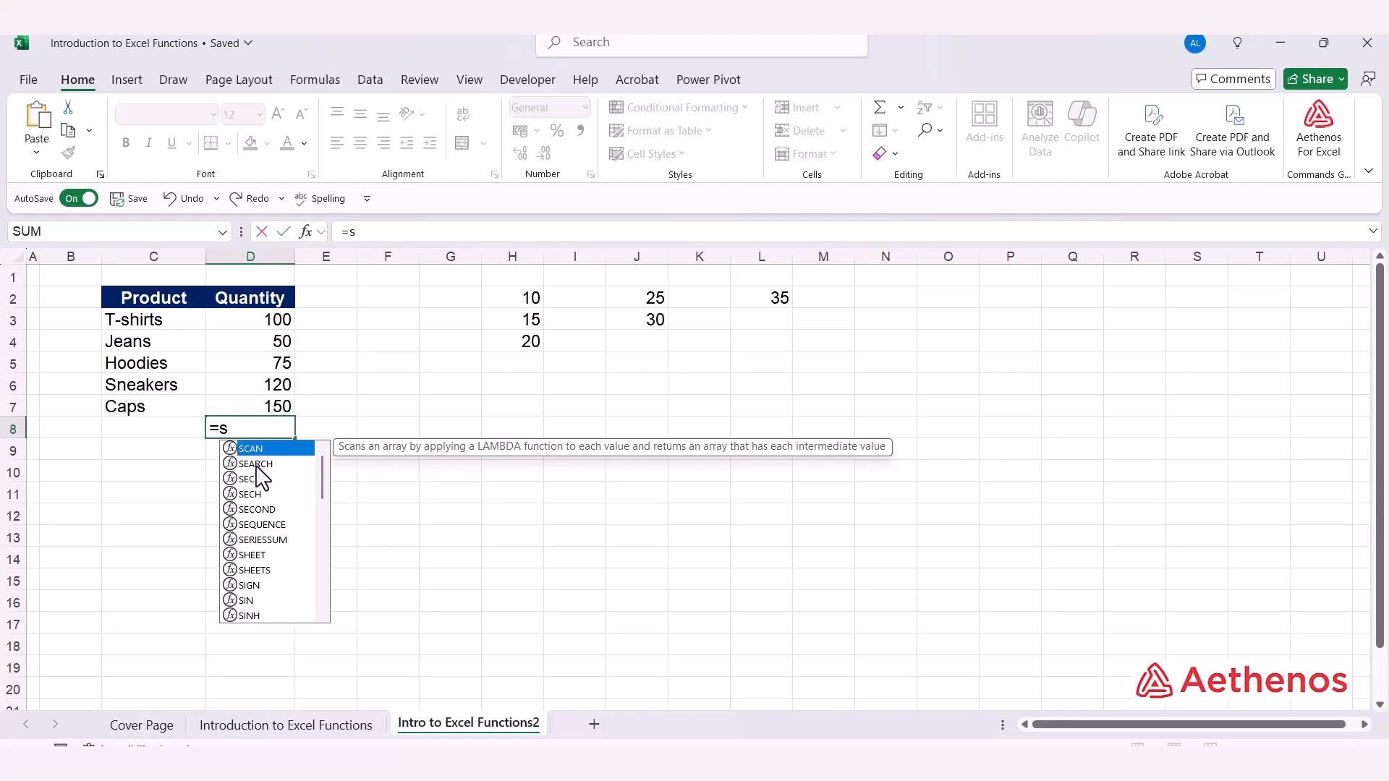
text(u)
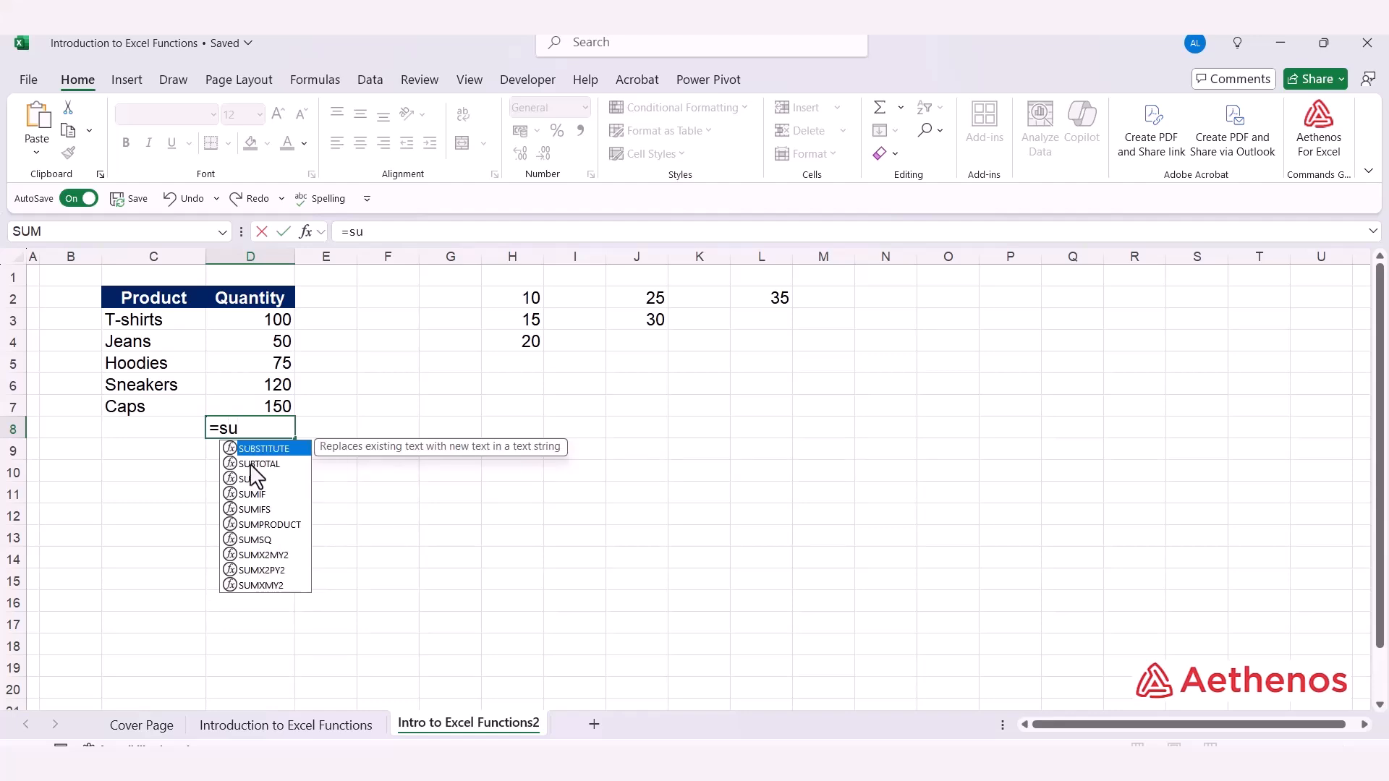
text(m)
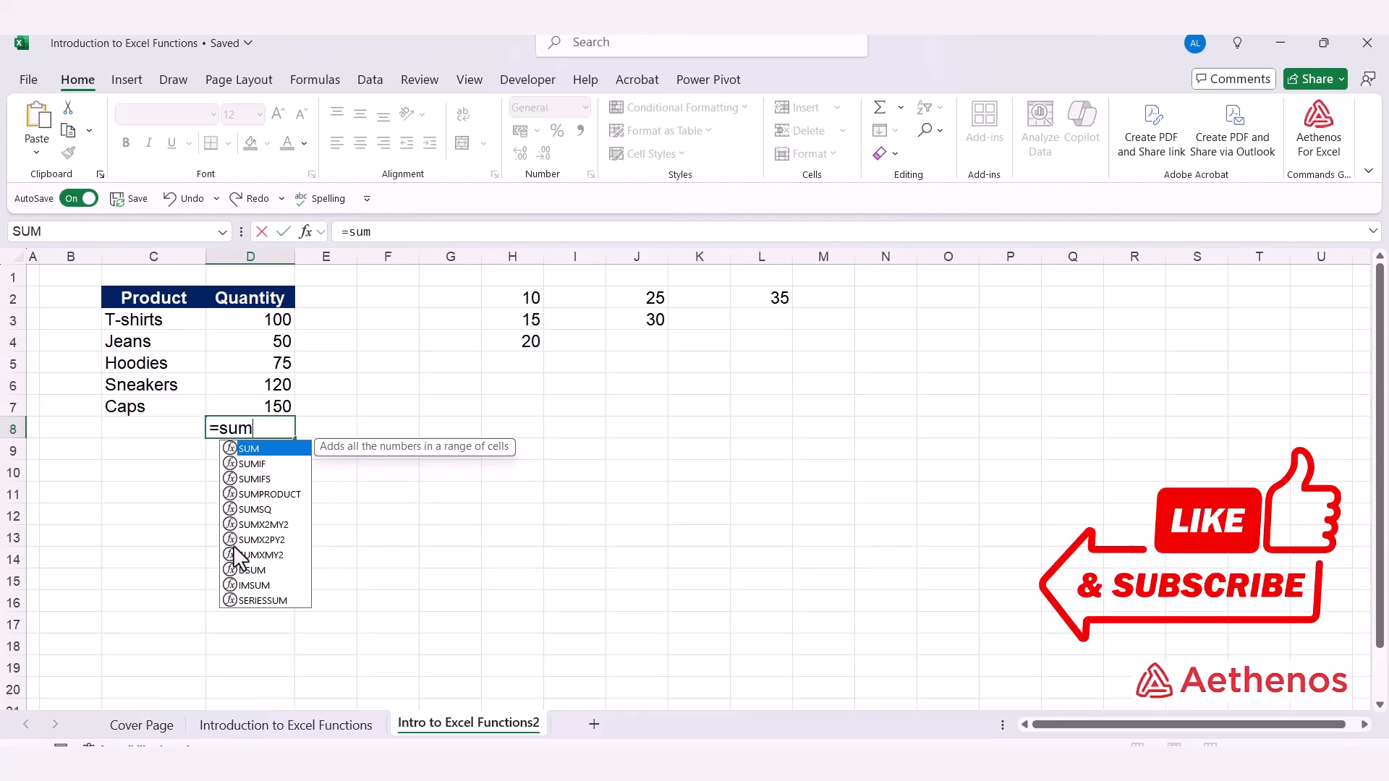
double_click(262, 448)
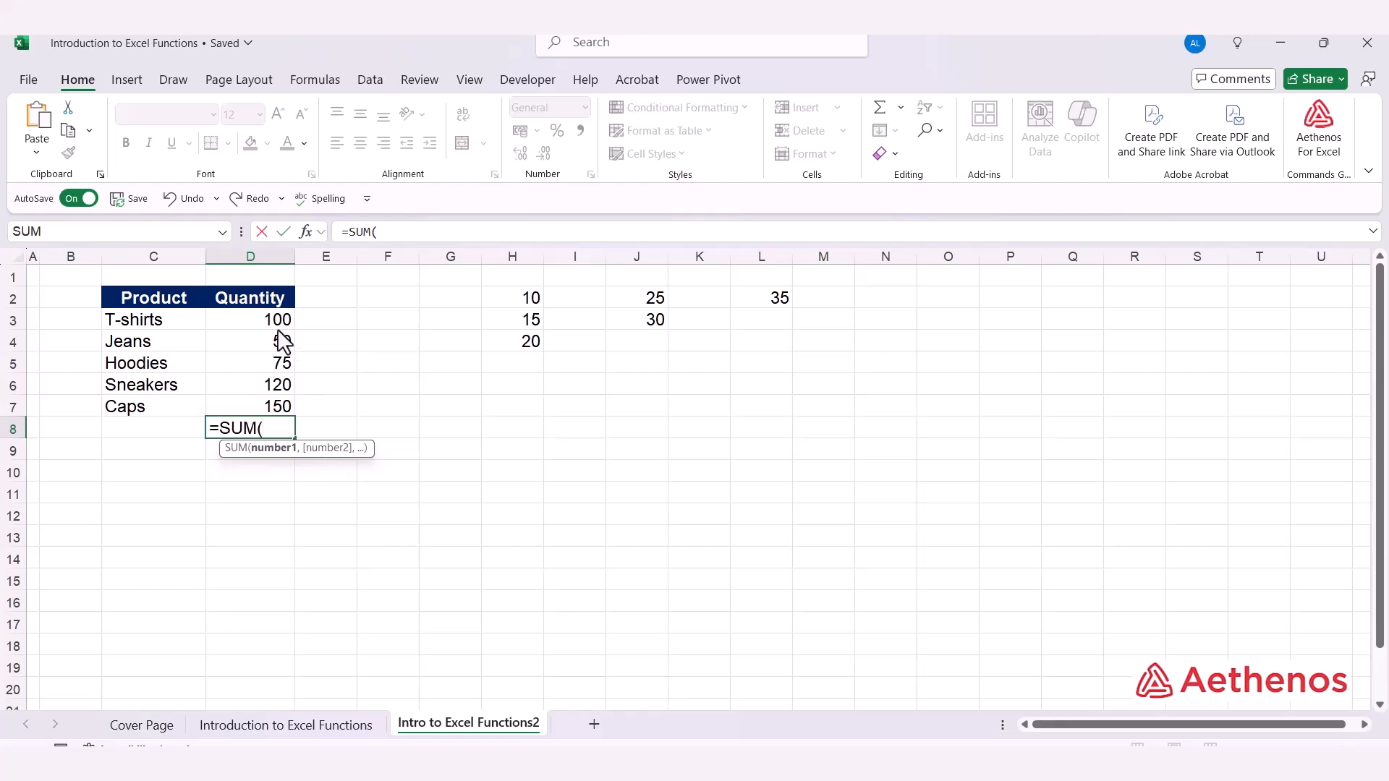
drag(273, 324, 259, 403)
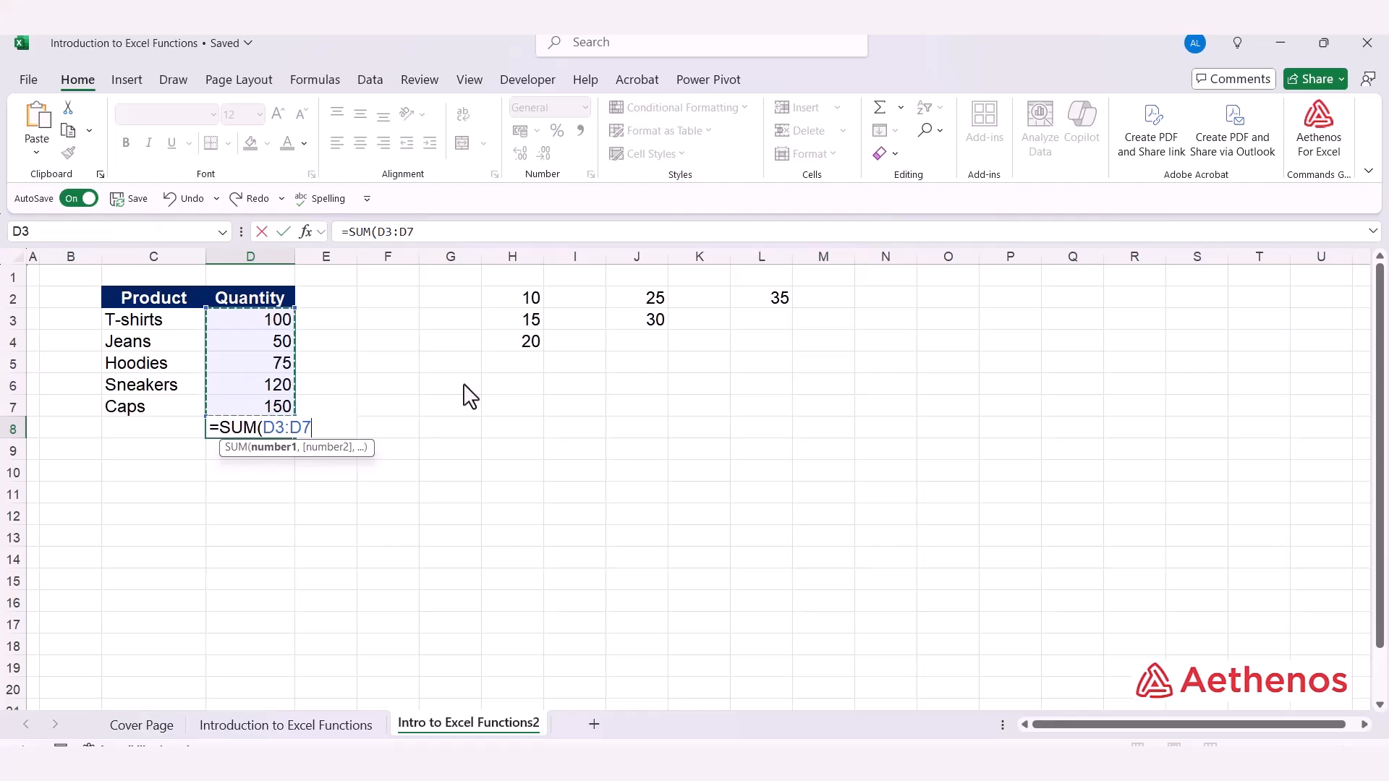
text())
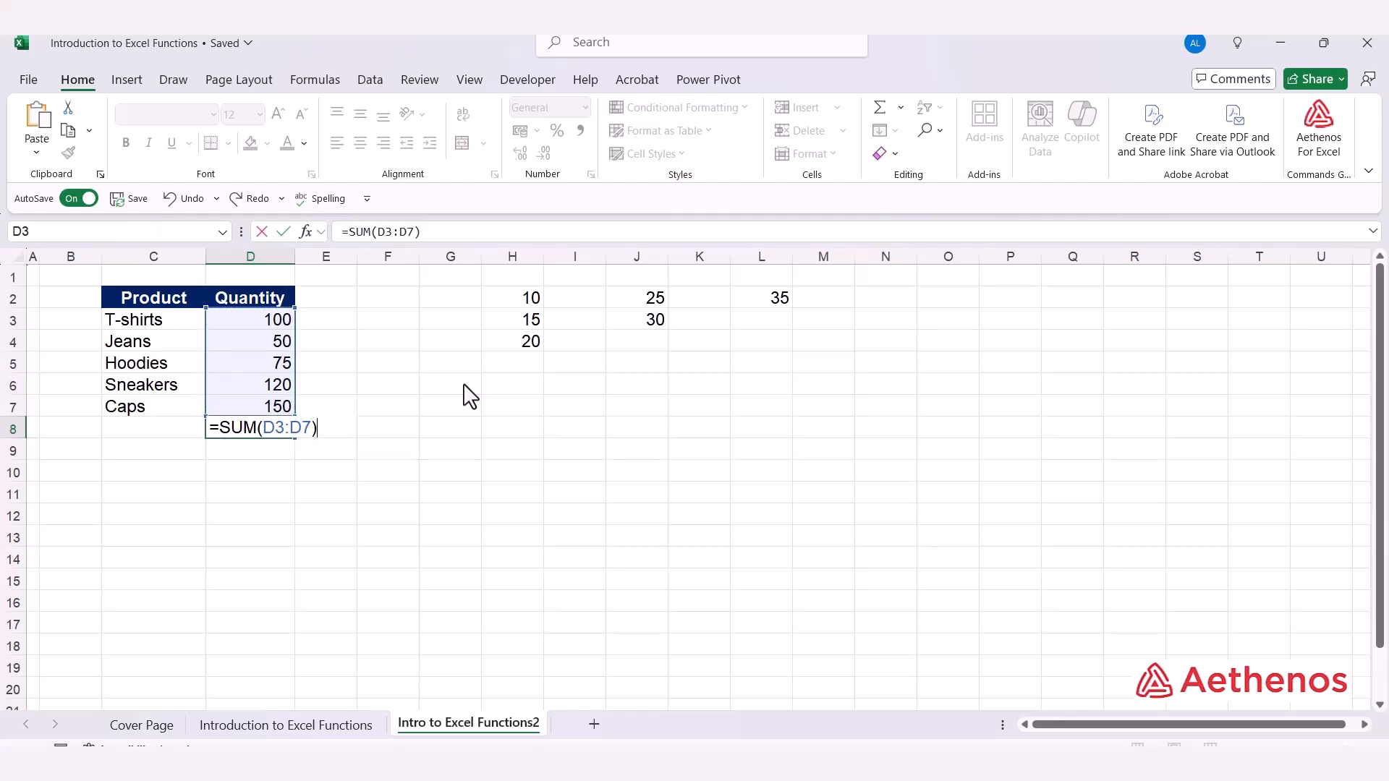
key(Return)
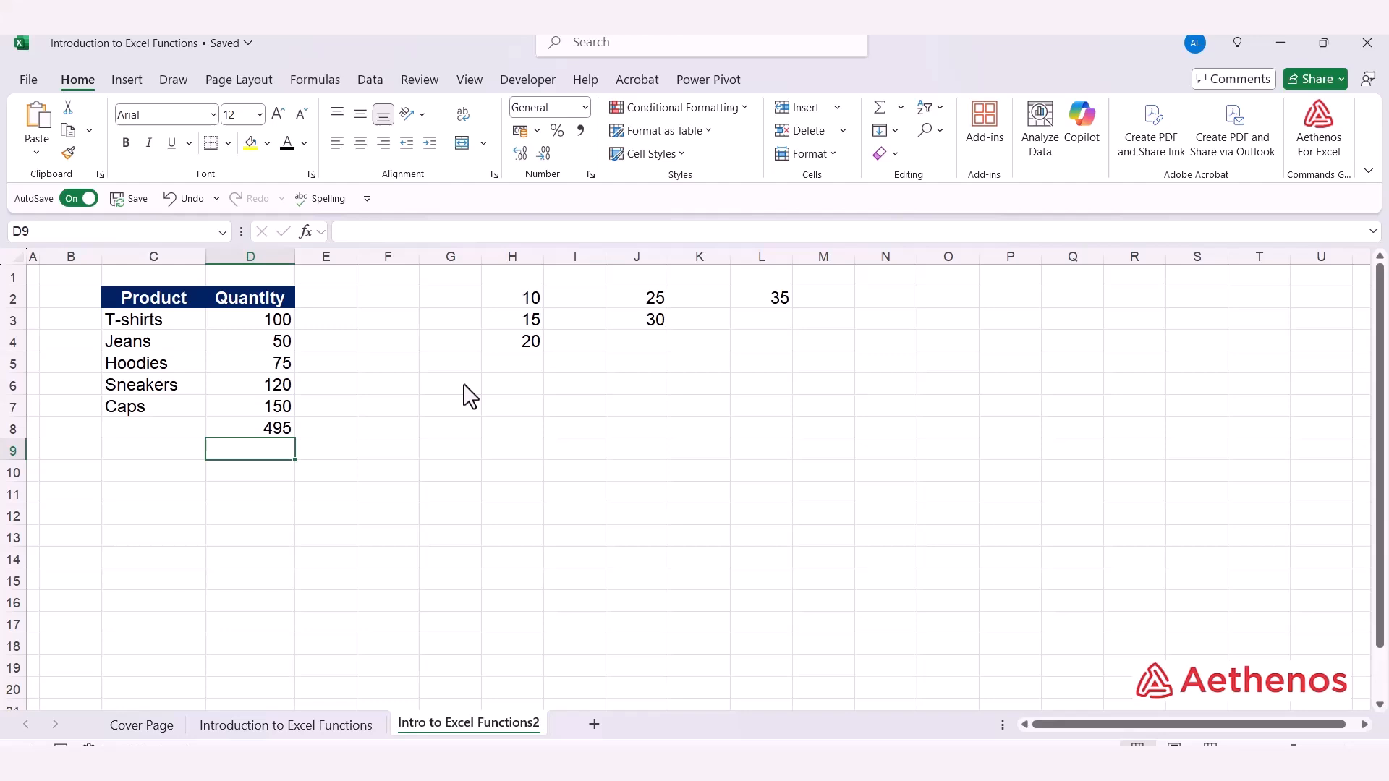
click(262, 428)
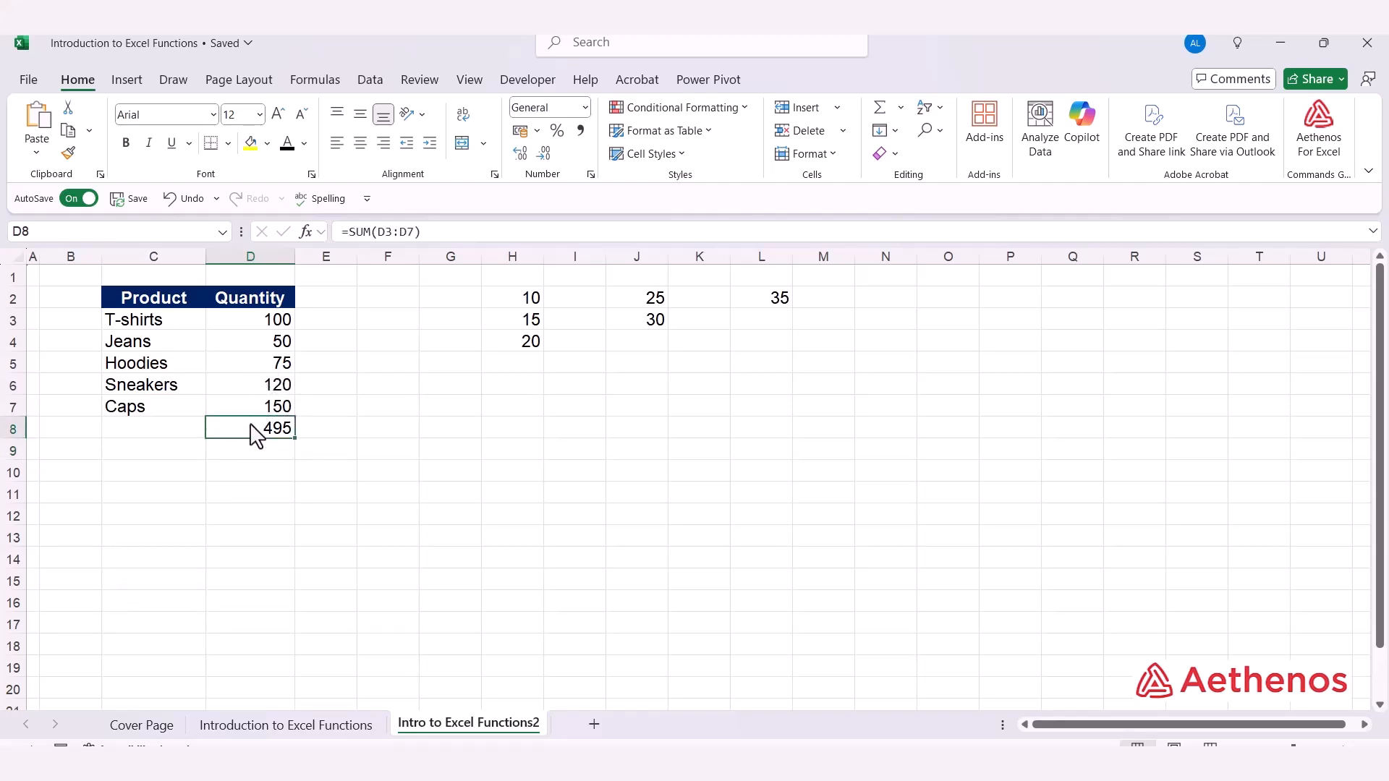
Enter the formula =D3+D4+D5+D6+D7 in cell E8 to add the quantities cell by cell
click(346, 434)
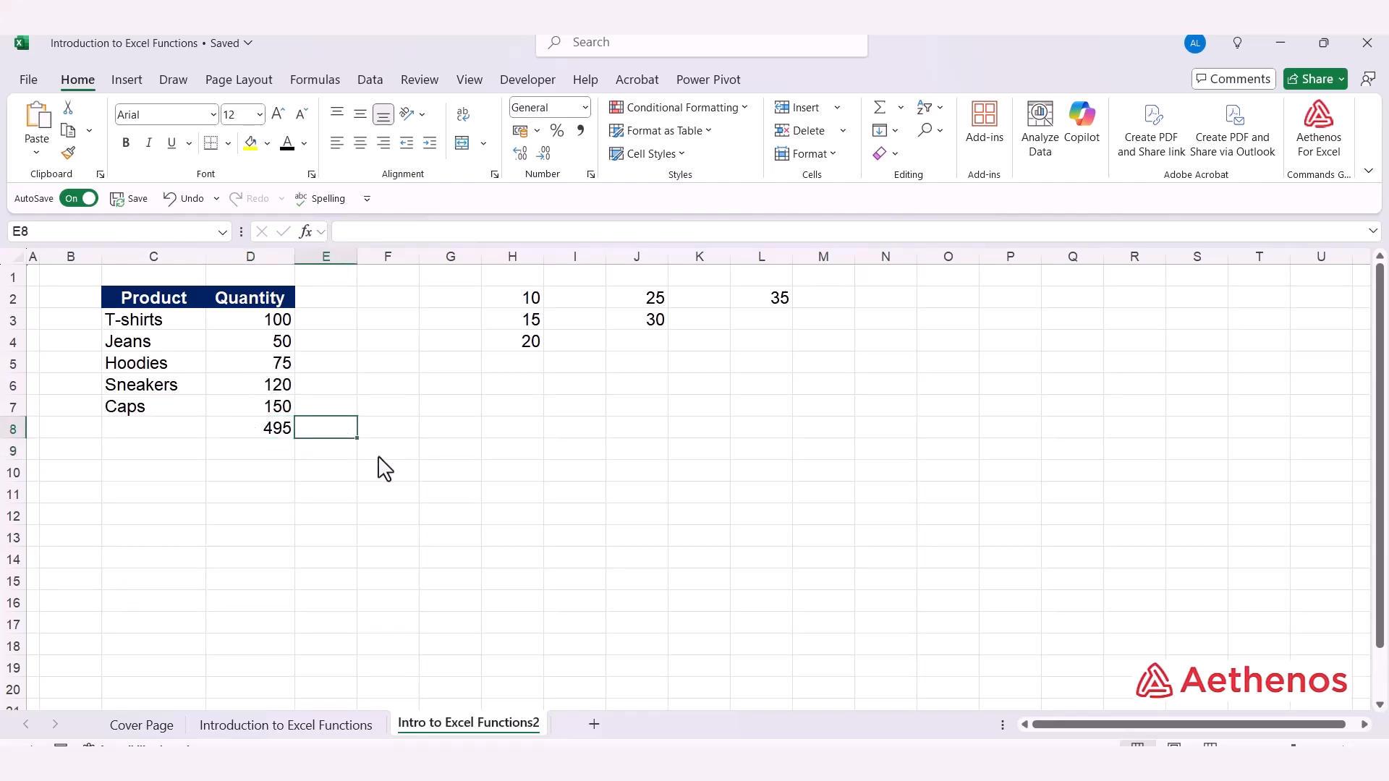
text(=)
click(271, 321)
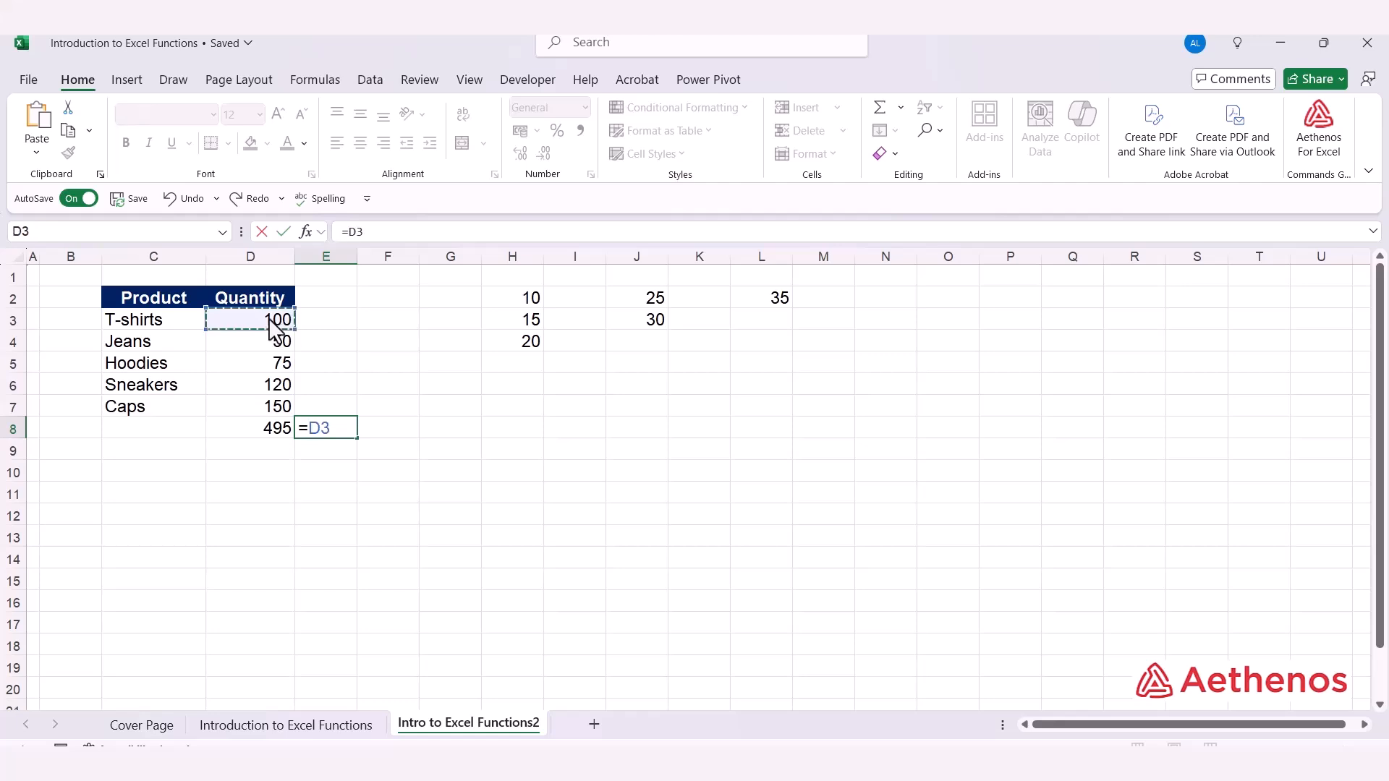
text(+)
click(279, 344)
text(+)
click(278, 365)
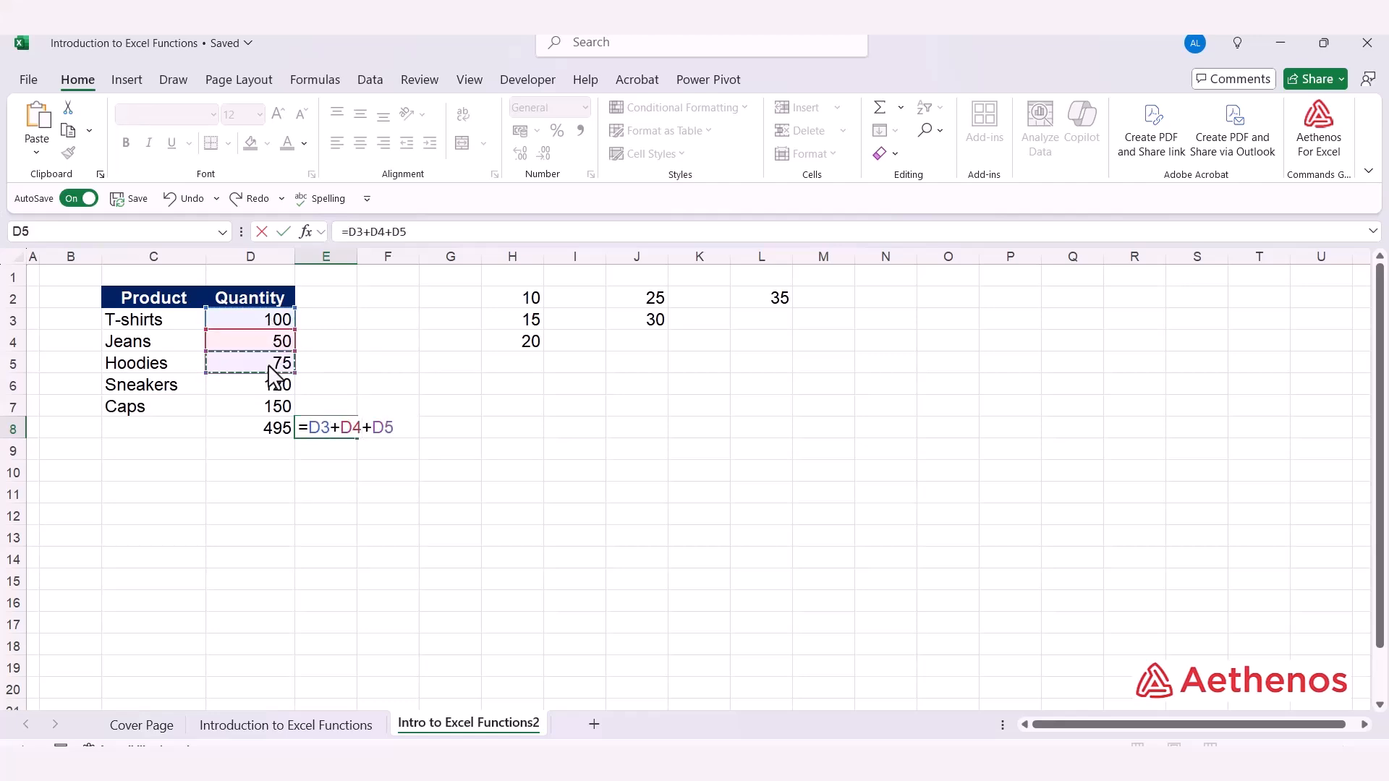
text(+)
click(273, 386)
text(+)
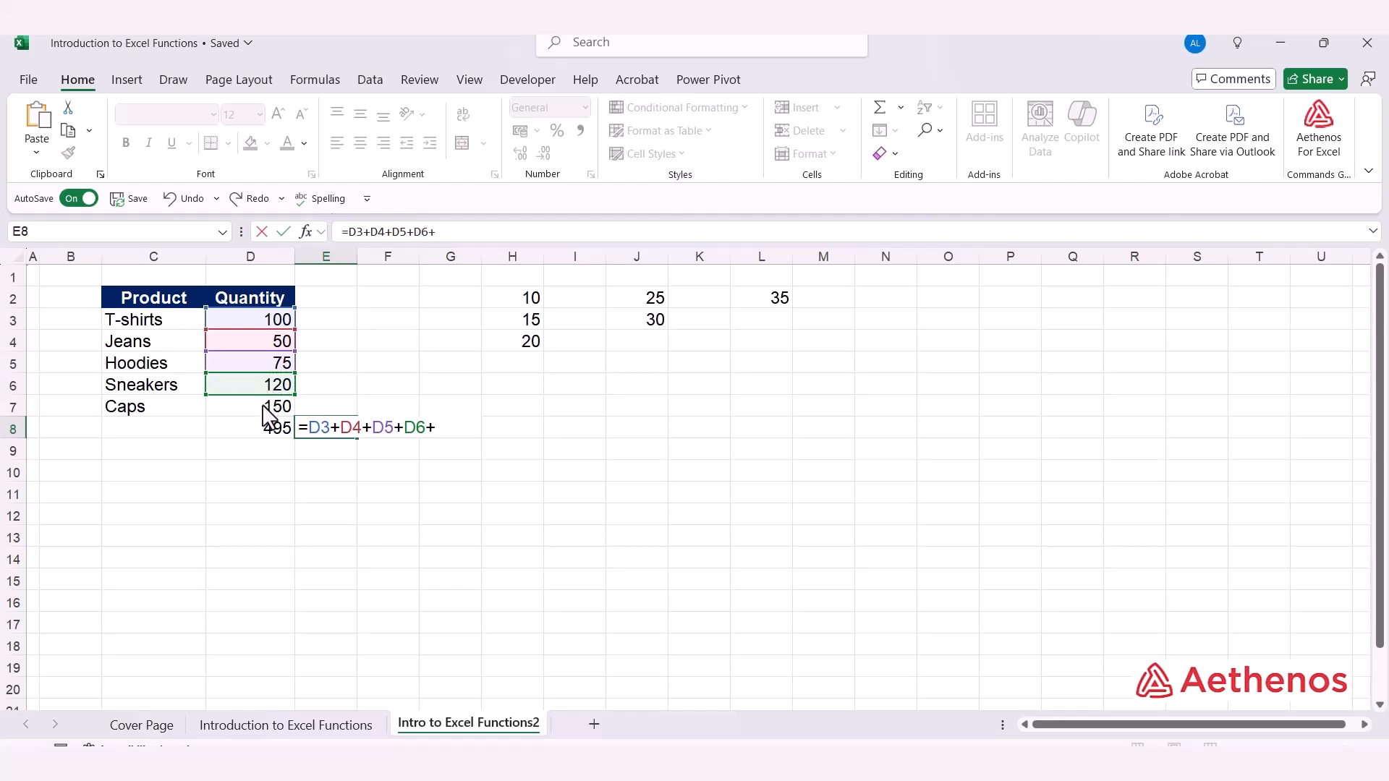
click(264, 409)
key(Return)
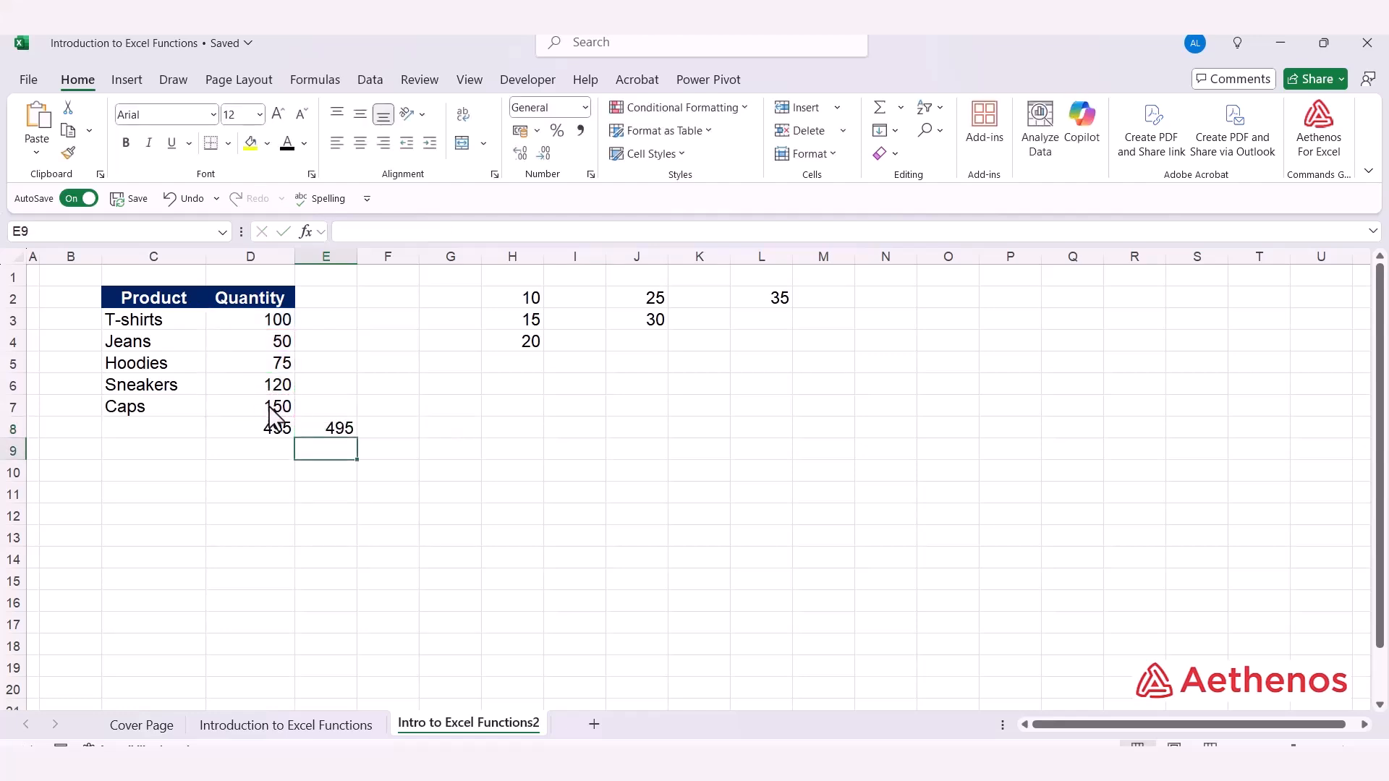
Inspect the formulas in cells D8 and E8 to compare the SUM function with the manual addition
click(351, 427)
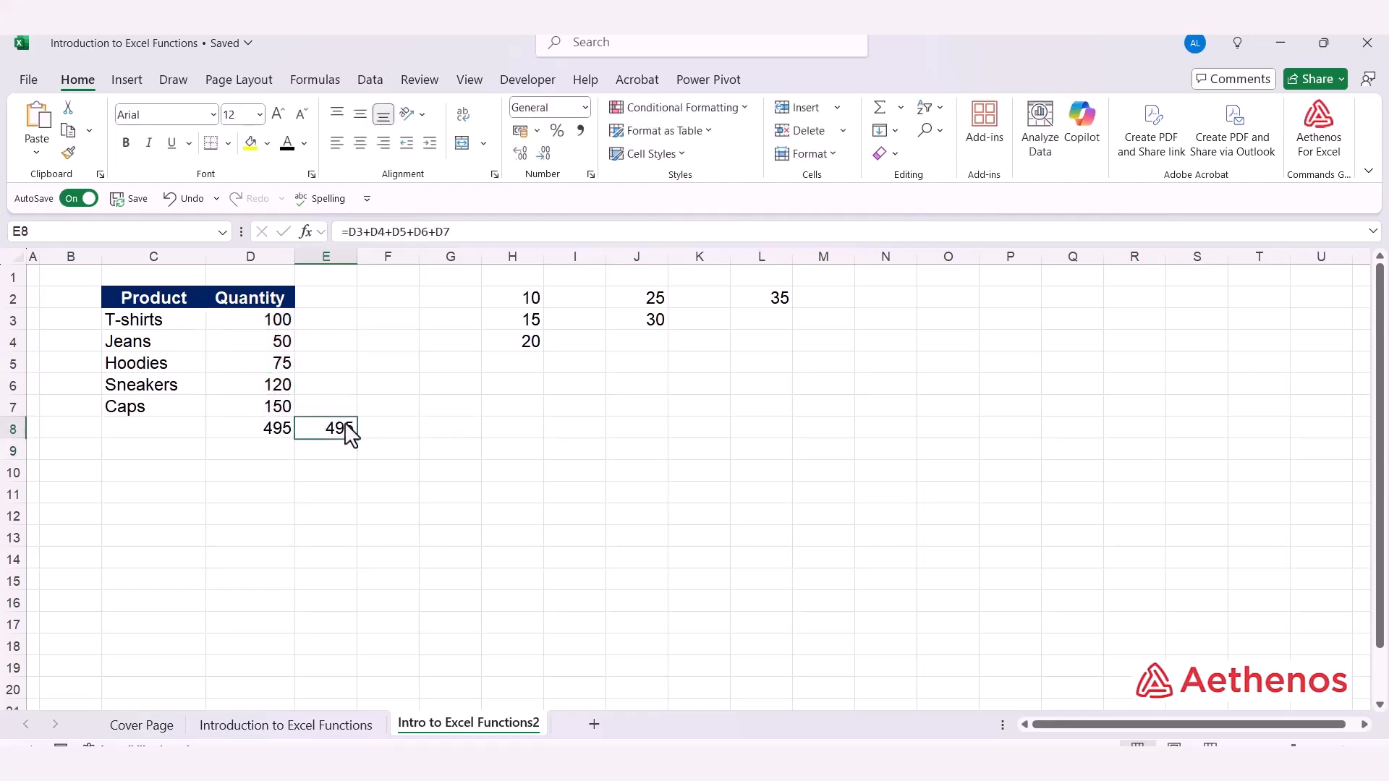
click(256, 427)
double_click(260, 431)
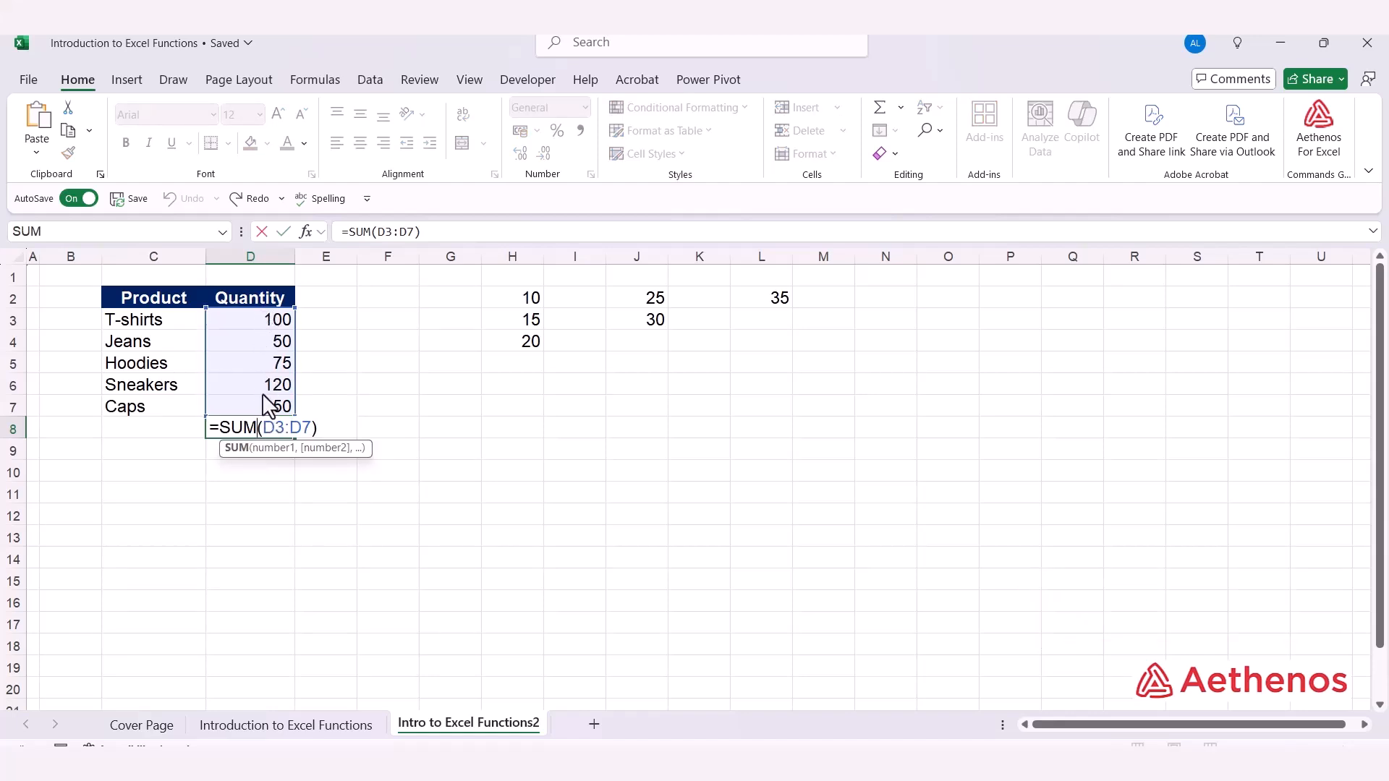
key(Escape)
click(348, 437)
double_click(333, 434)
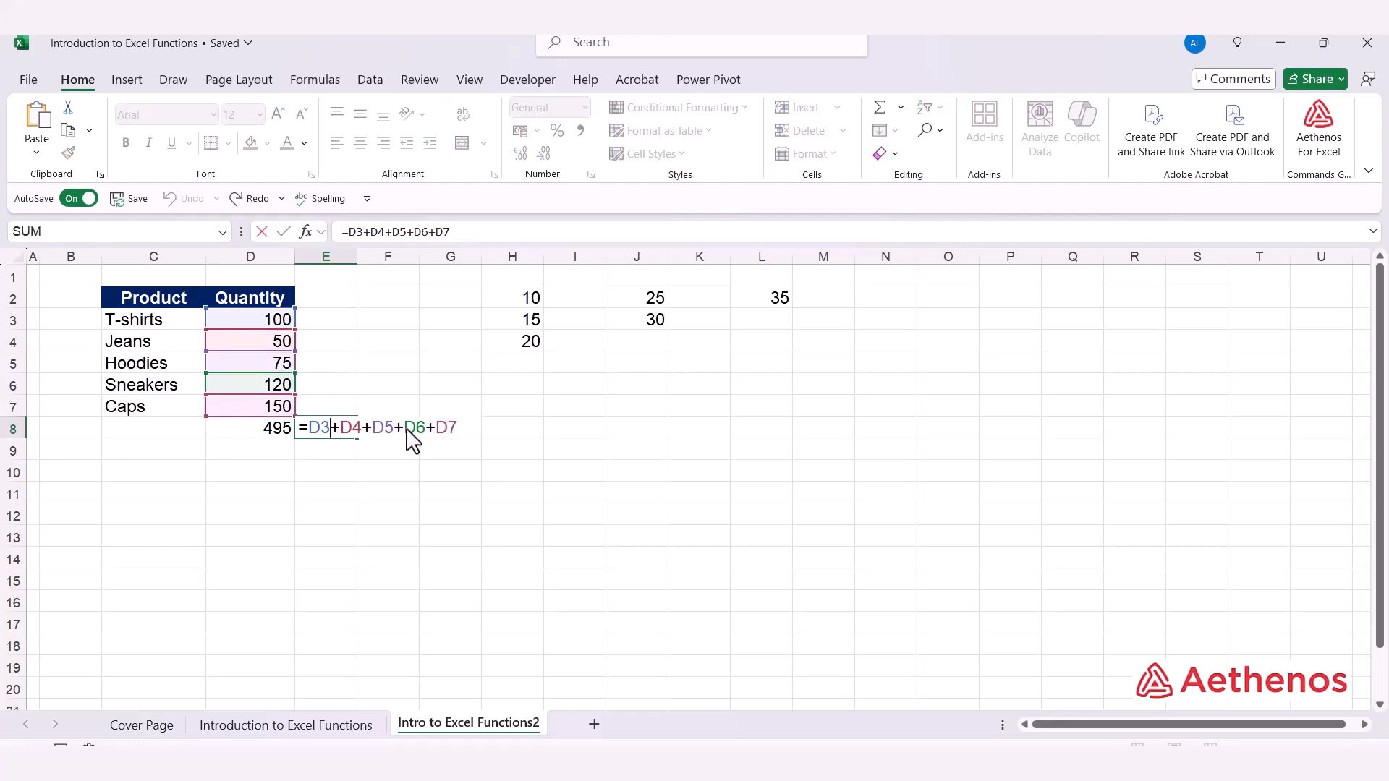
key(ctrl+Return)
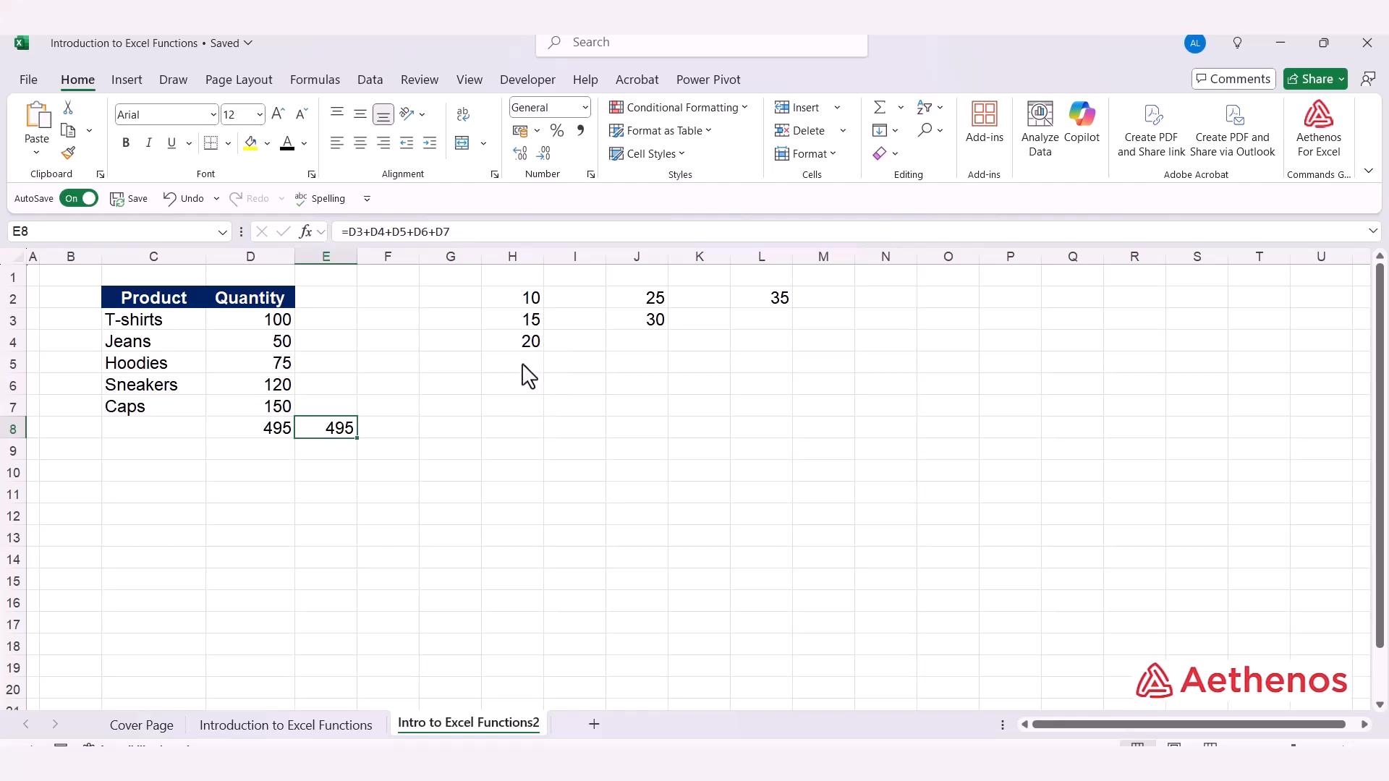
Add the numbers in columns H to L in cell H6 with the multi-argument formula =SUM(H2:L2,H3:J3,H4)
click(508, 394)
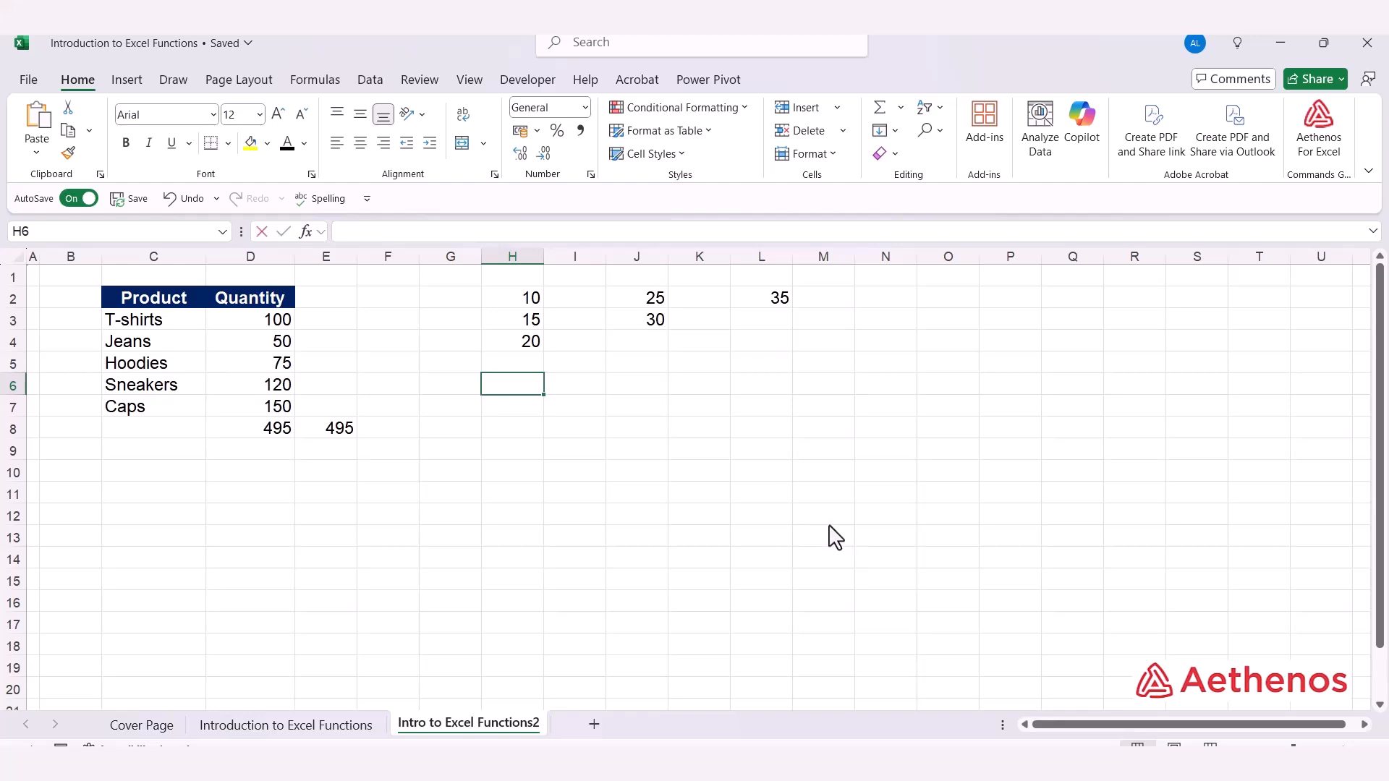
text(=)
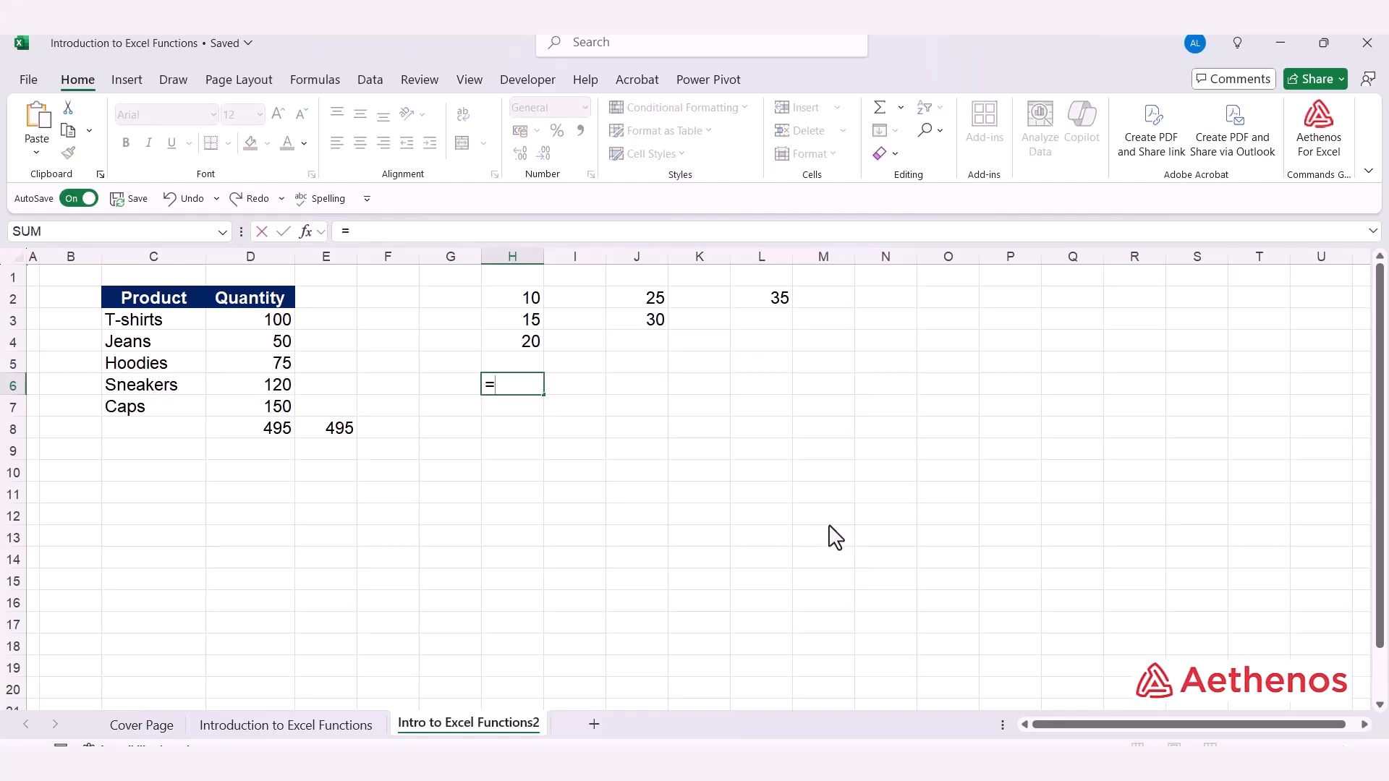
text(s)
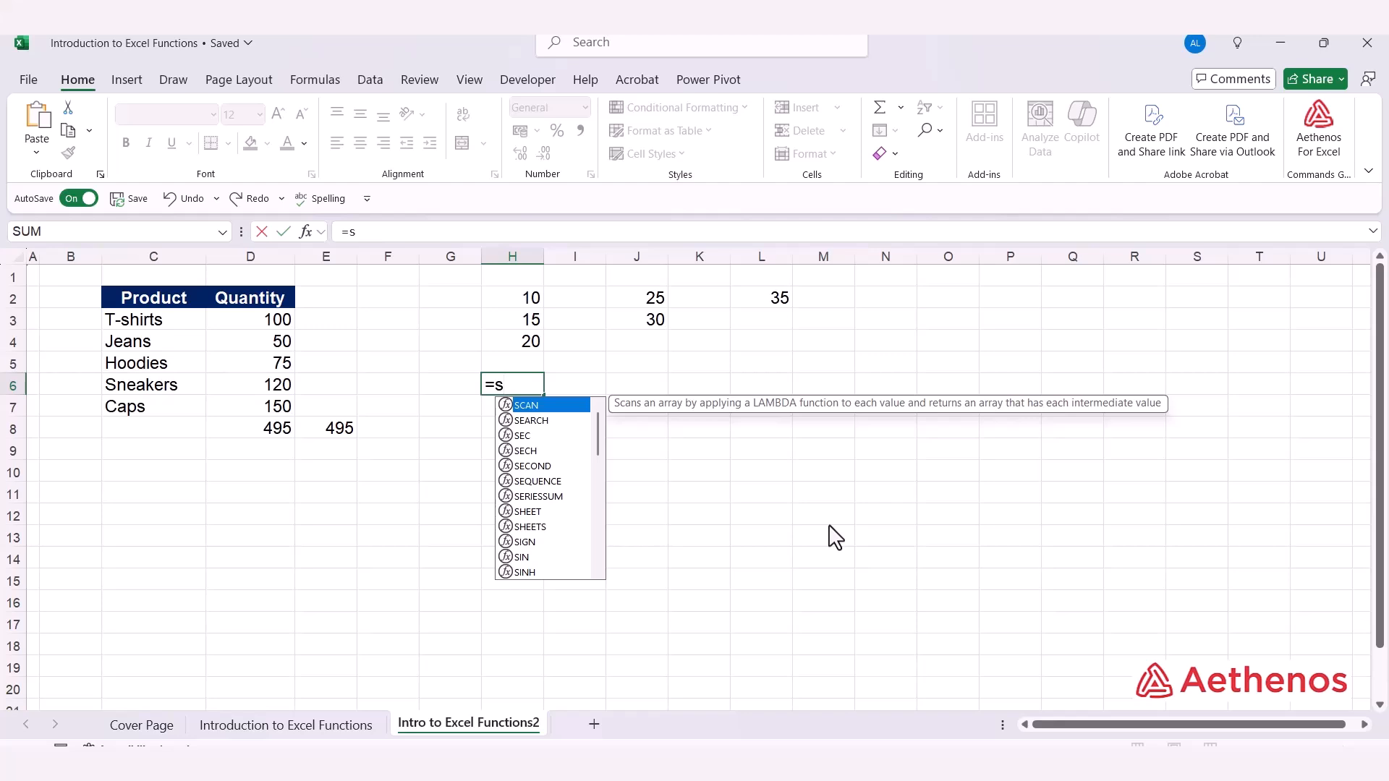
text(um)
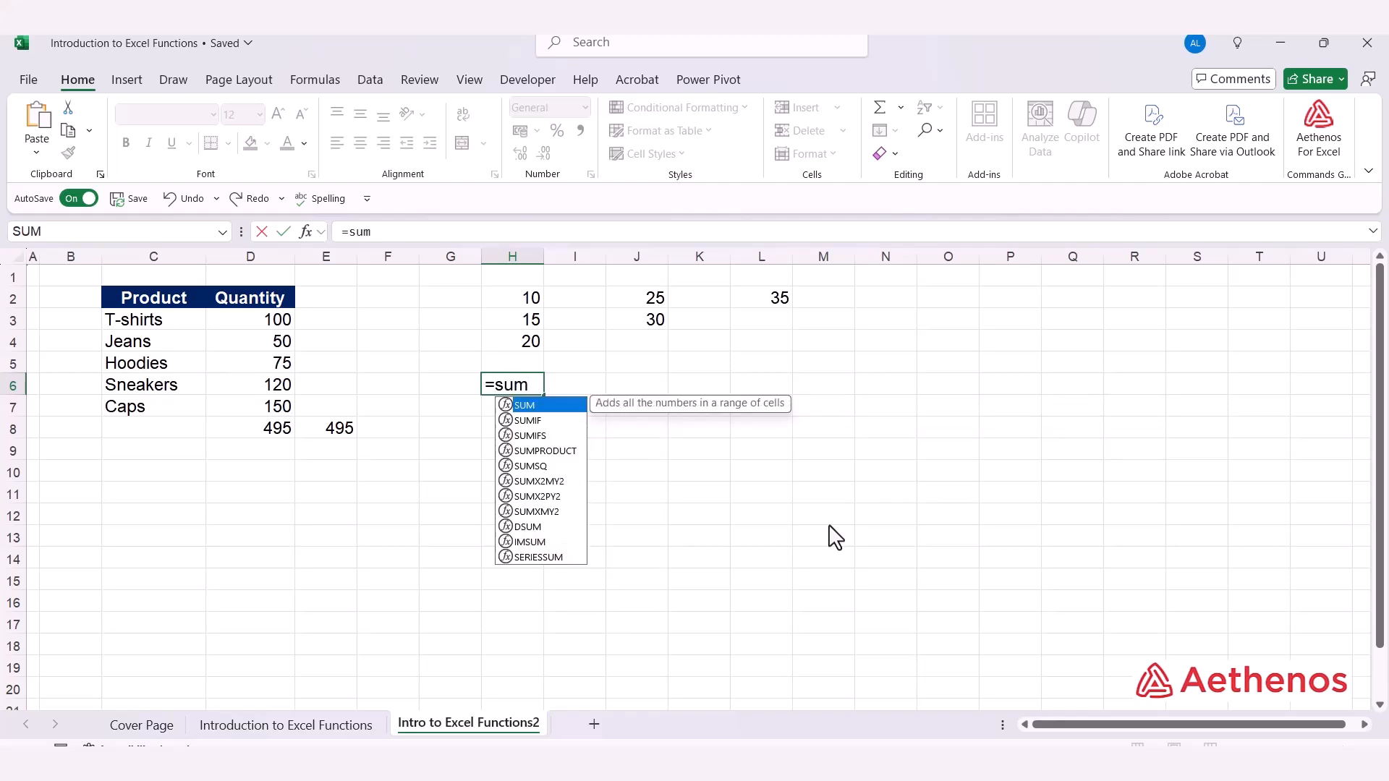
key(Tab)
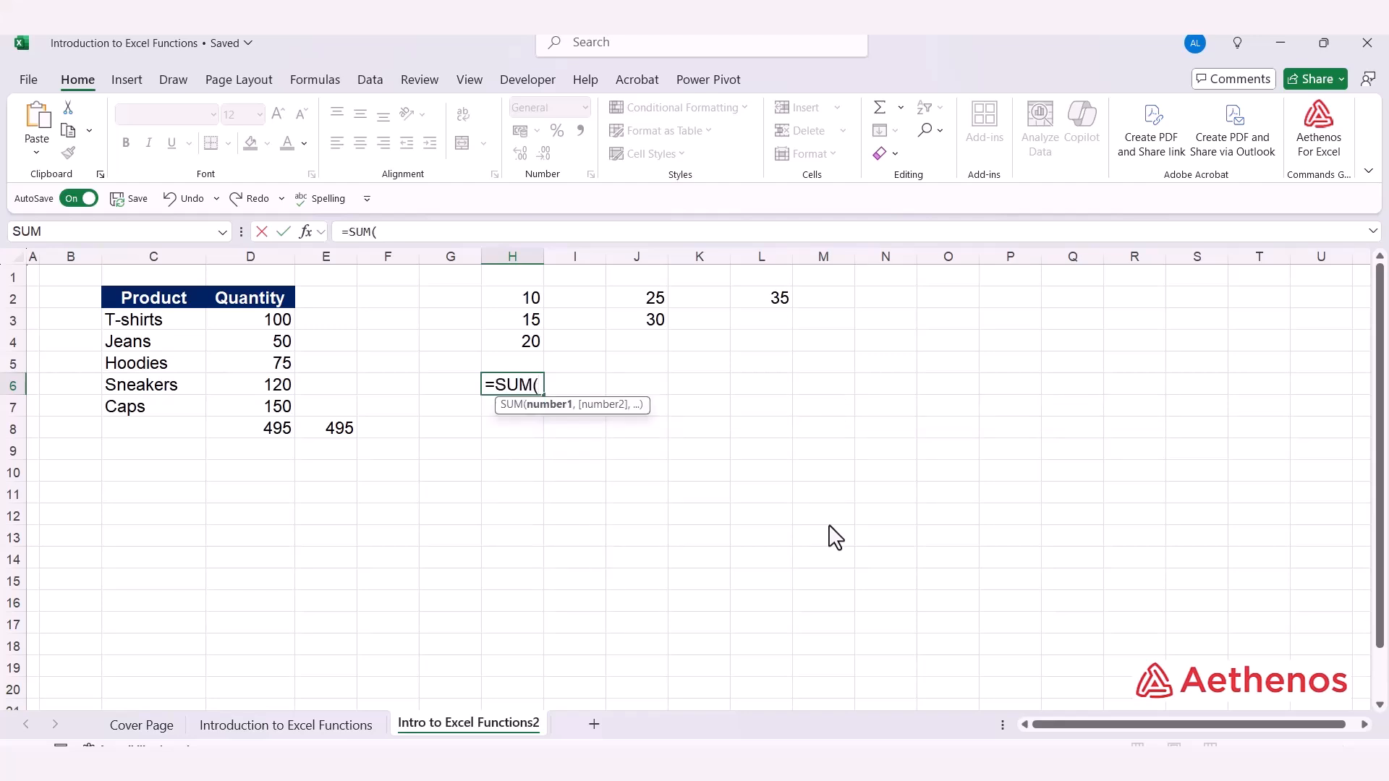
click(528, 296)
key(ctrl+shift+Right)
key(ctrl+shift+Right)
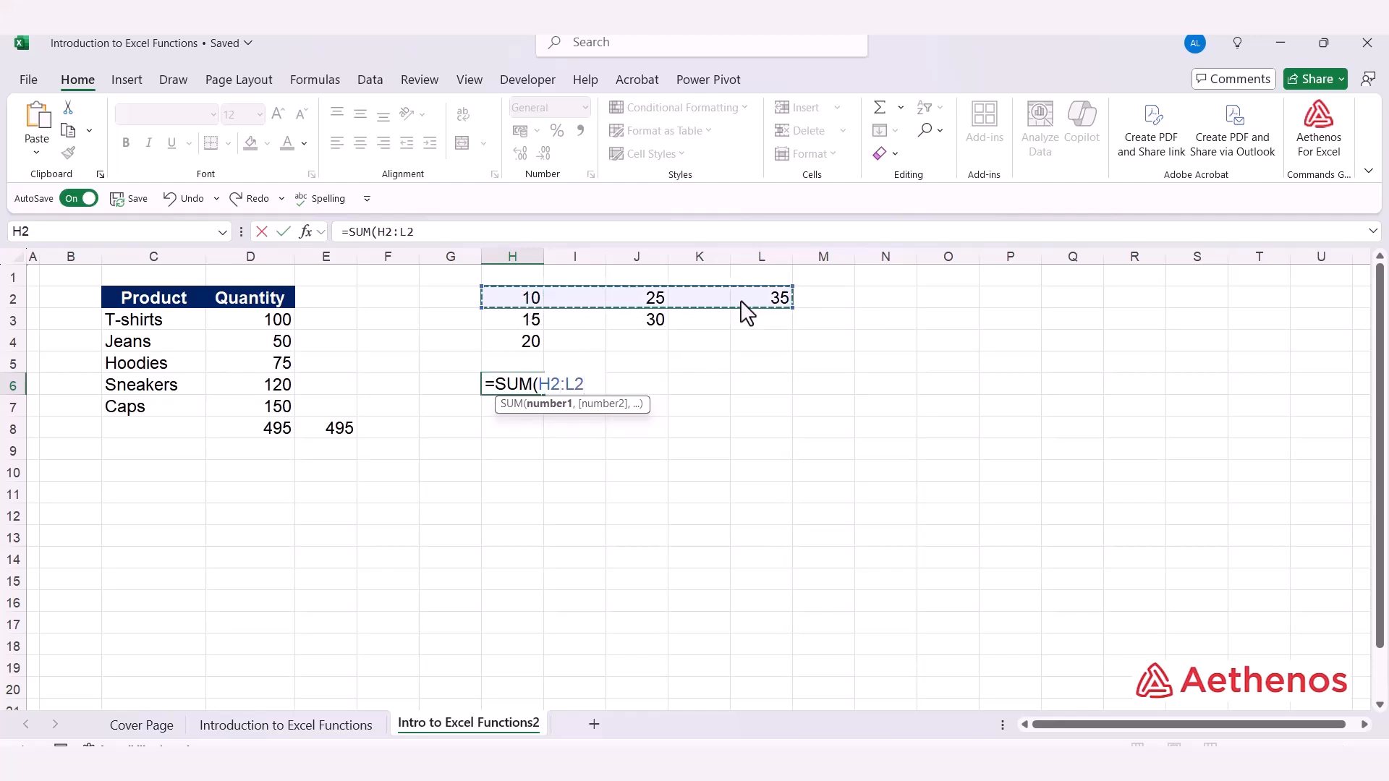
text(,)
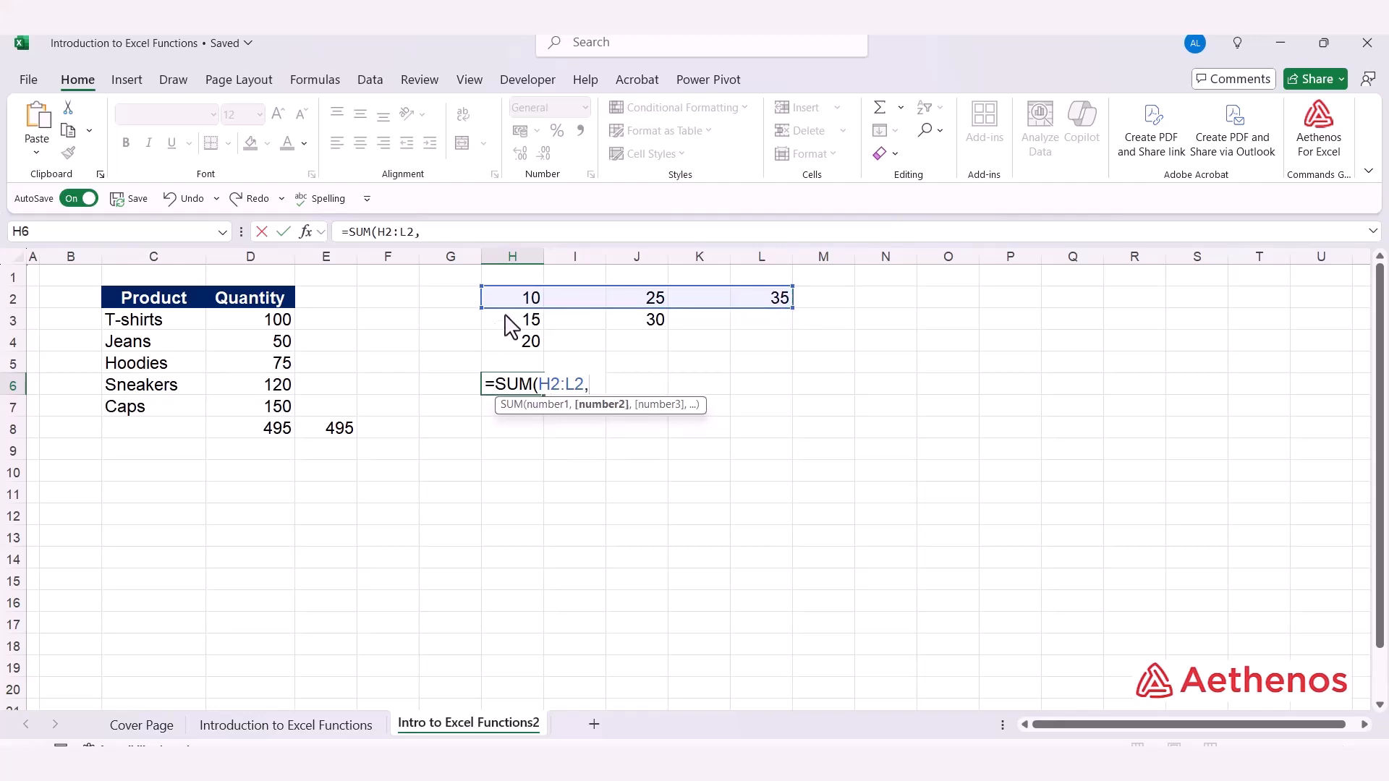
drag(519, 320, 613, 326)
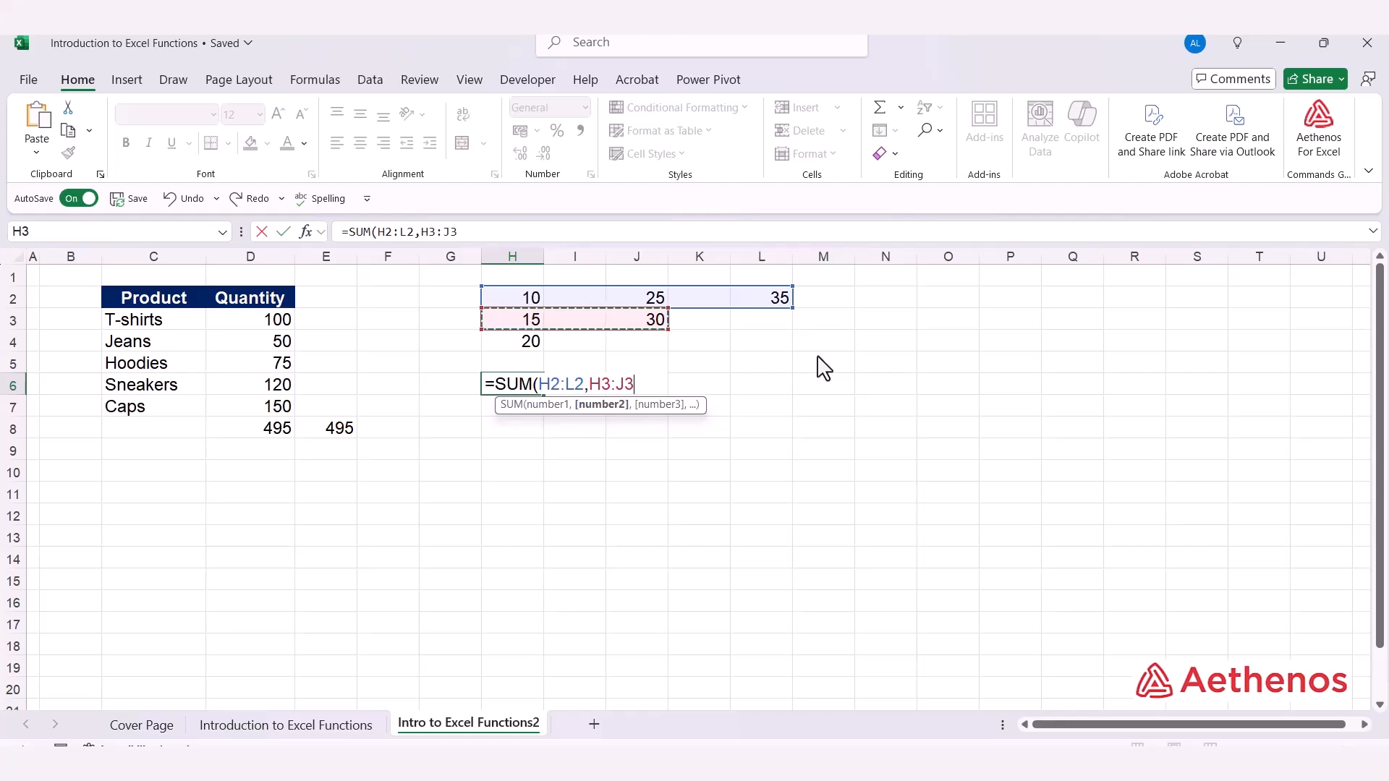
text(,)
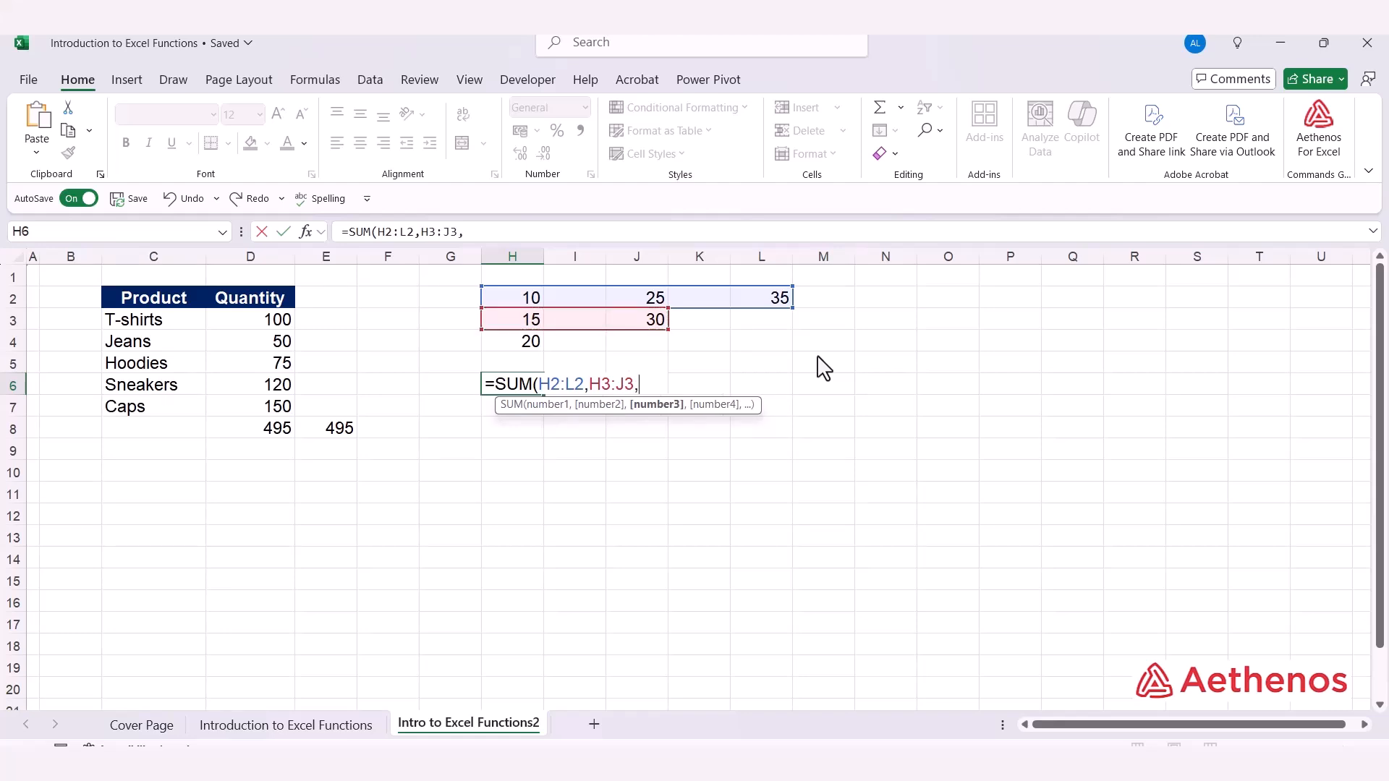
click(526, 342)
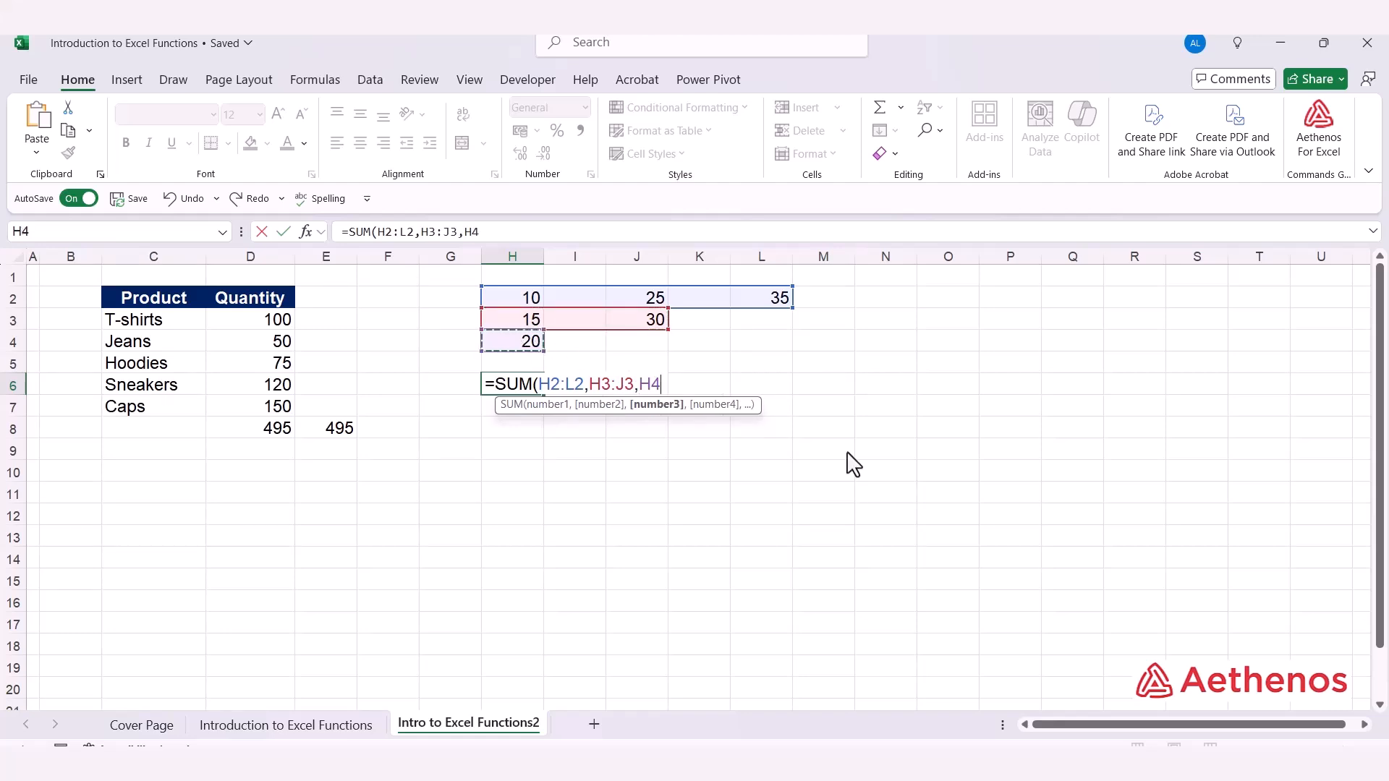
text())
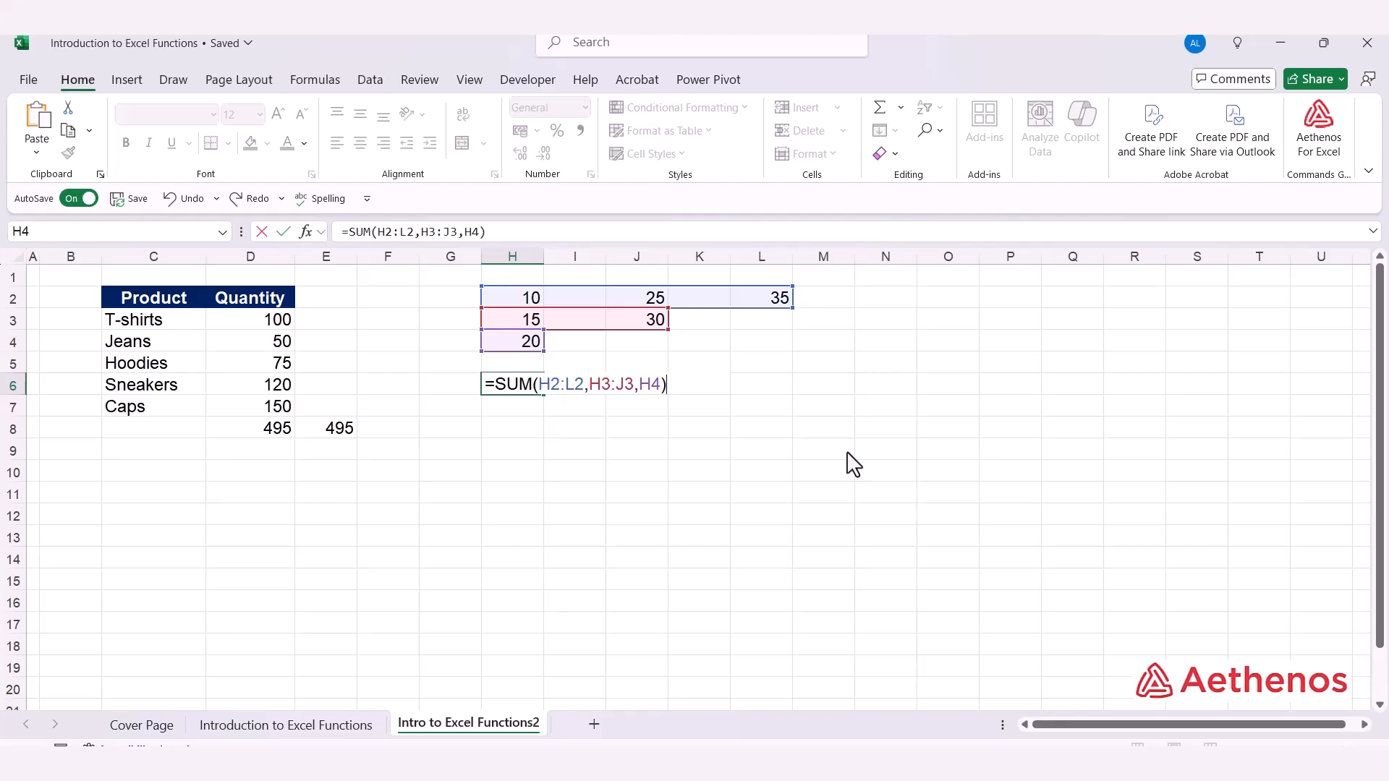
key(Return)
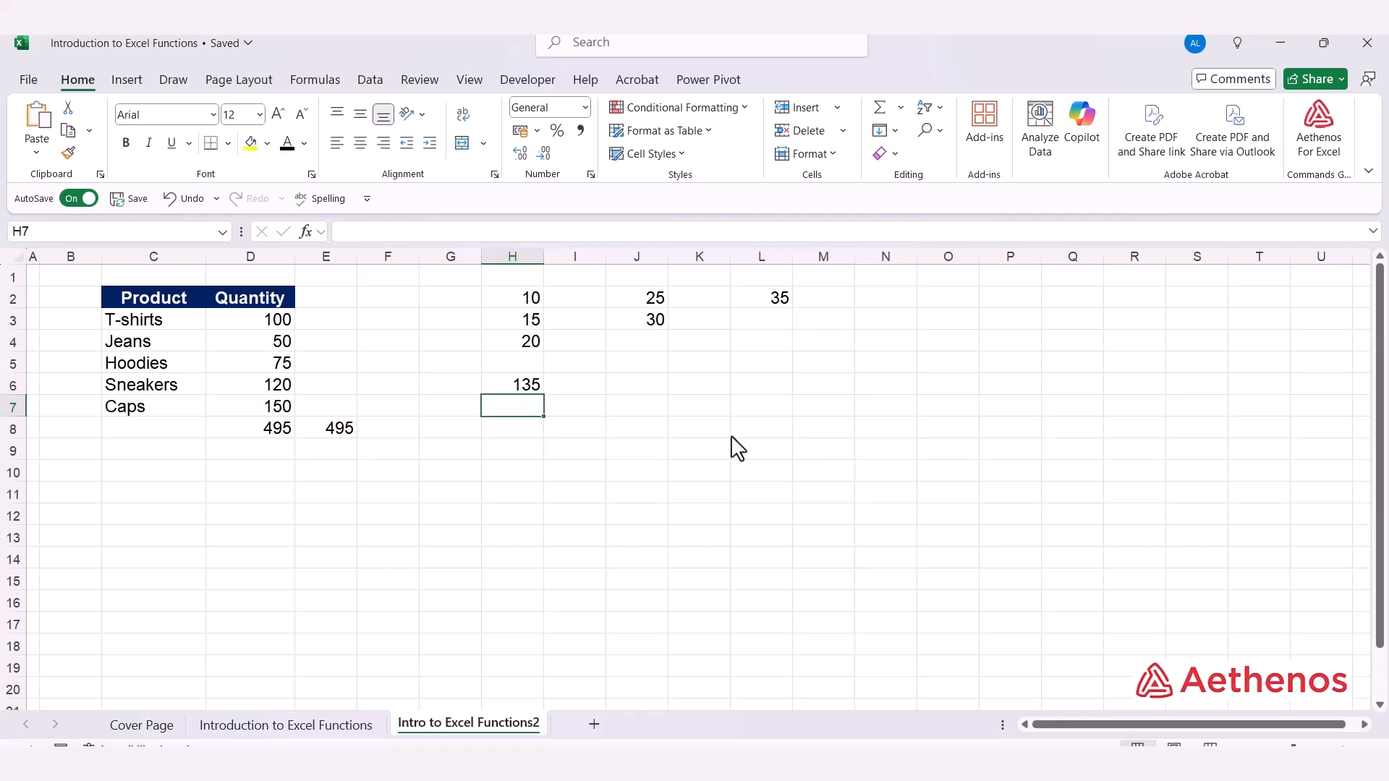
Total the numbers in columns H, J and L in cell H7 with the formula =SUM(H2:H4,J2:J3,L2)
text(=sum)
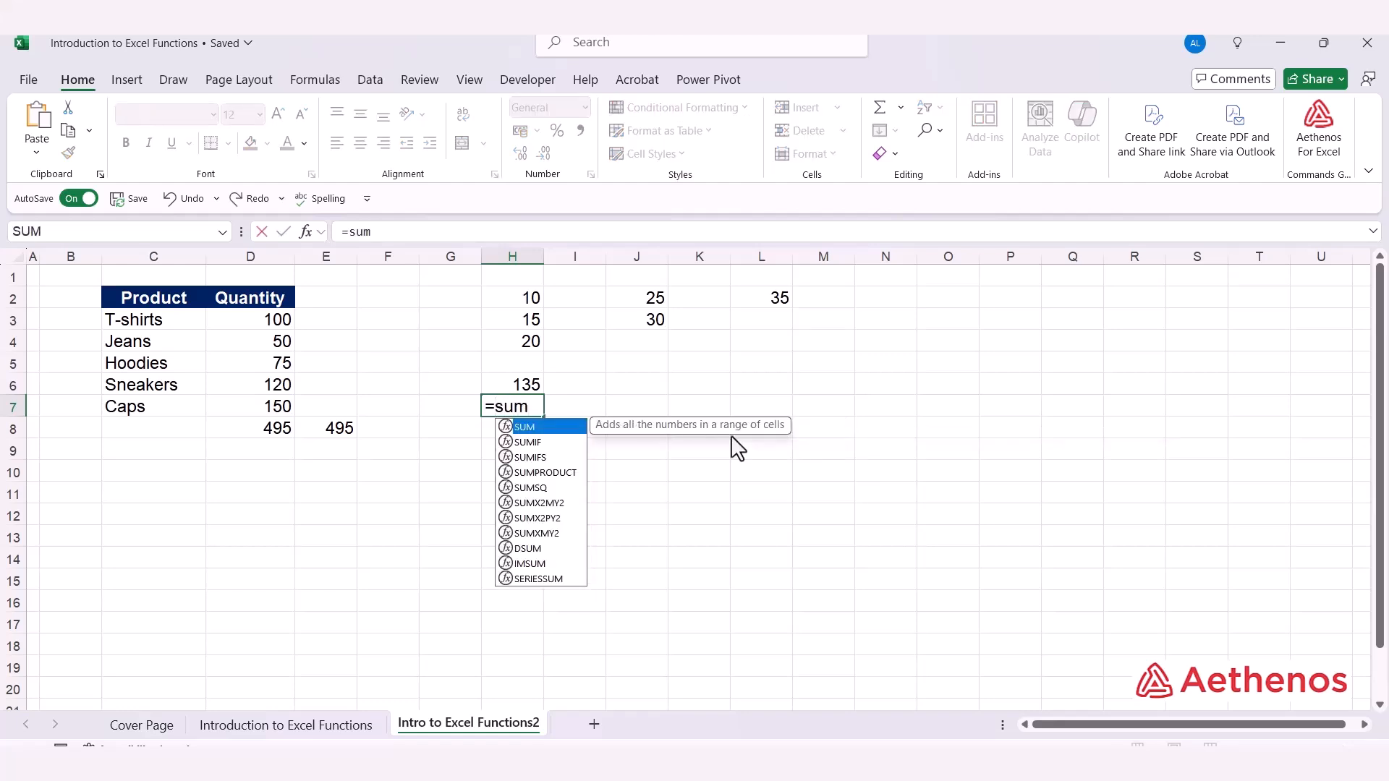
key(Tab)
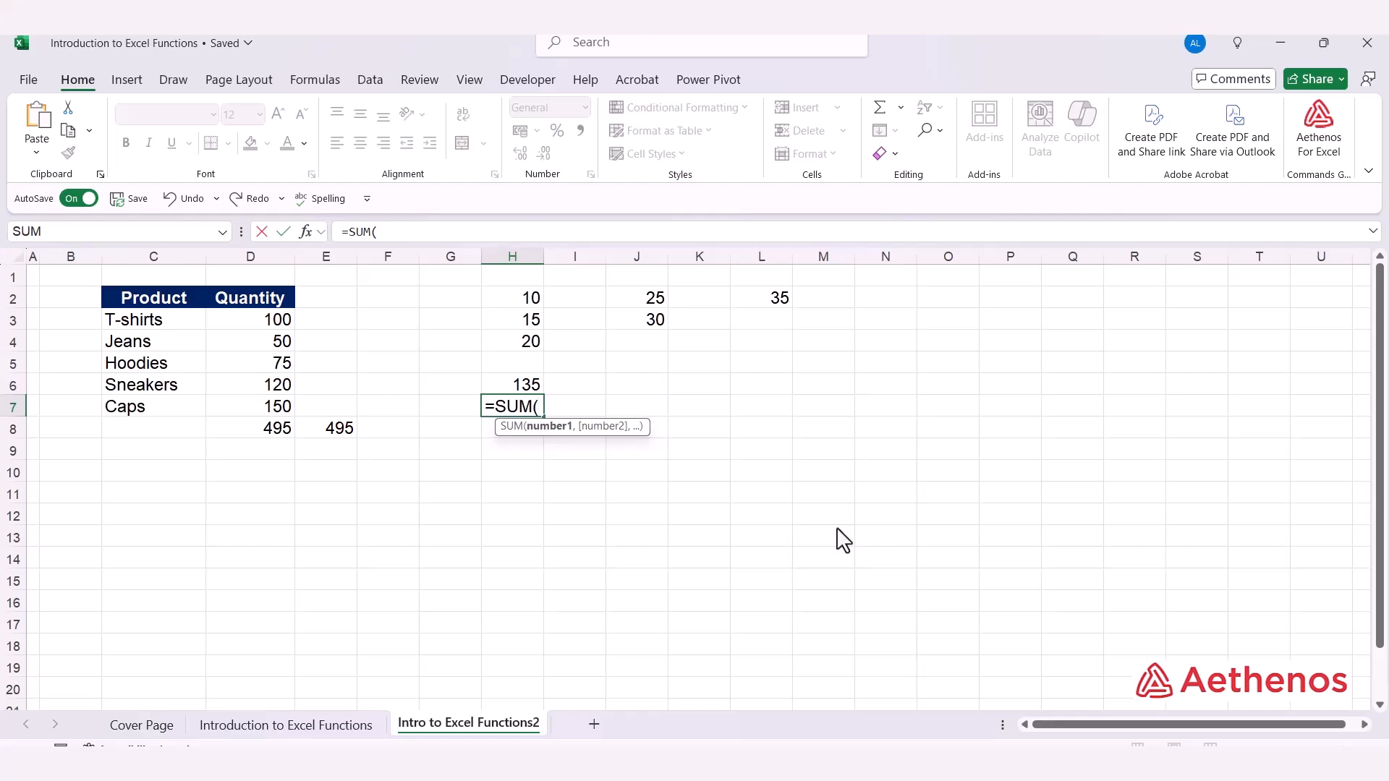
drag(526, 304, 526, 347)
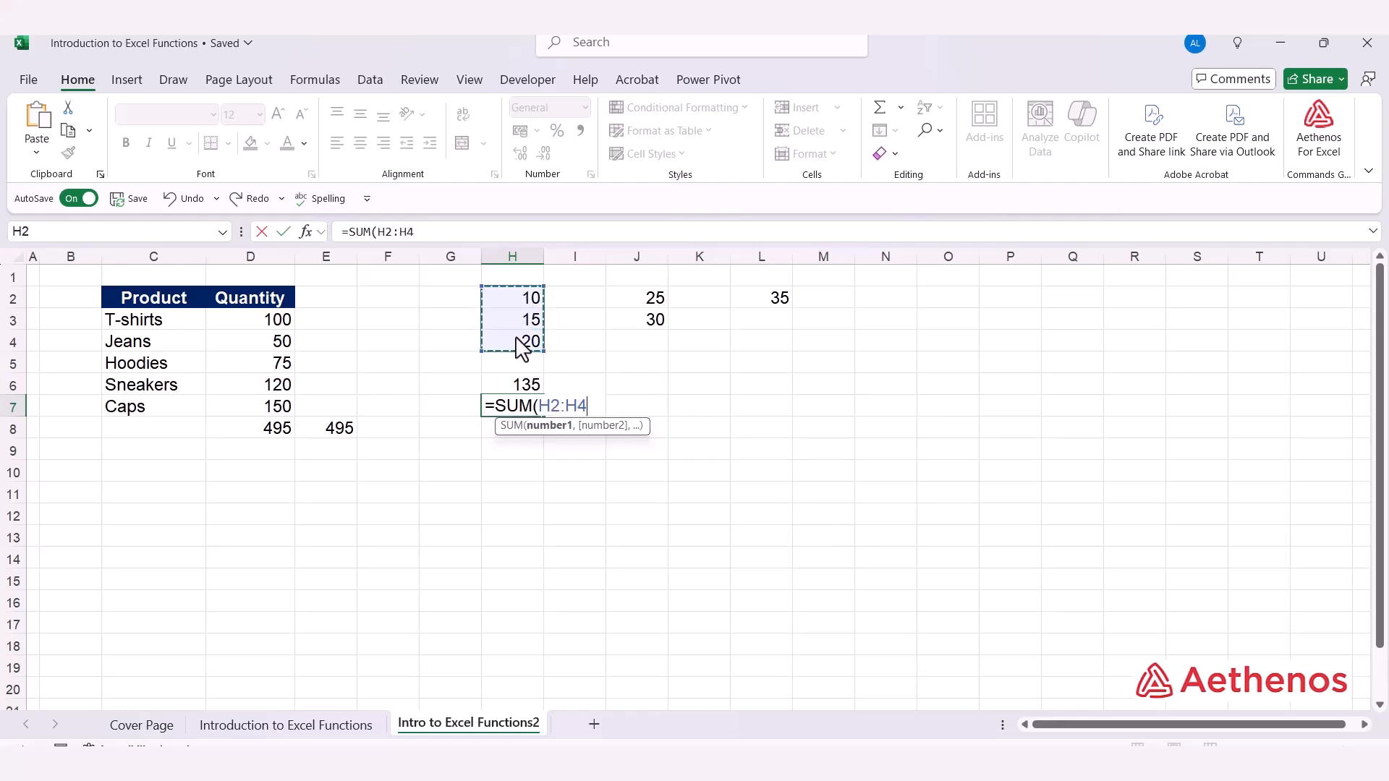
text(,)
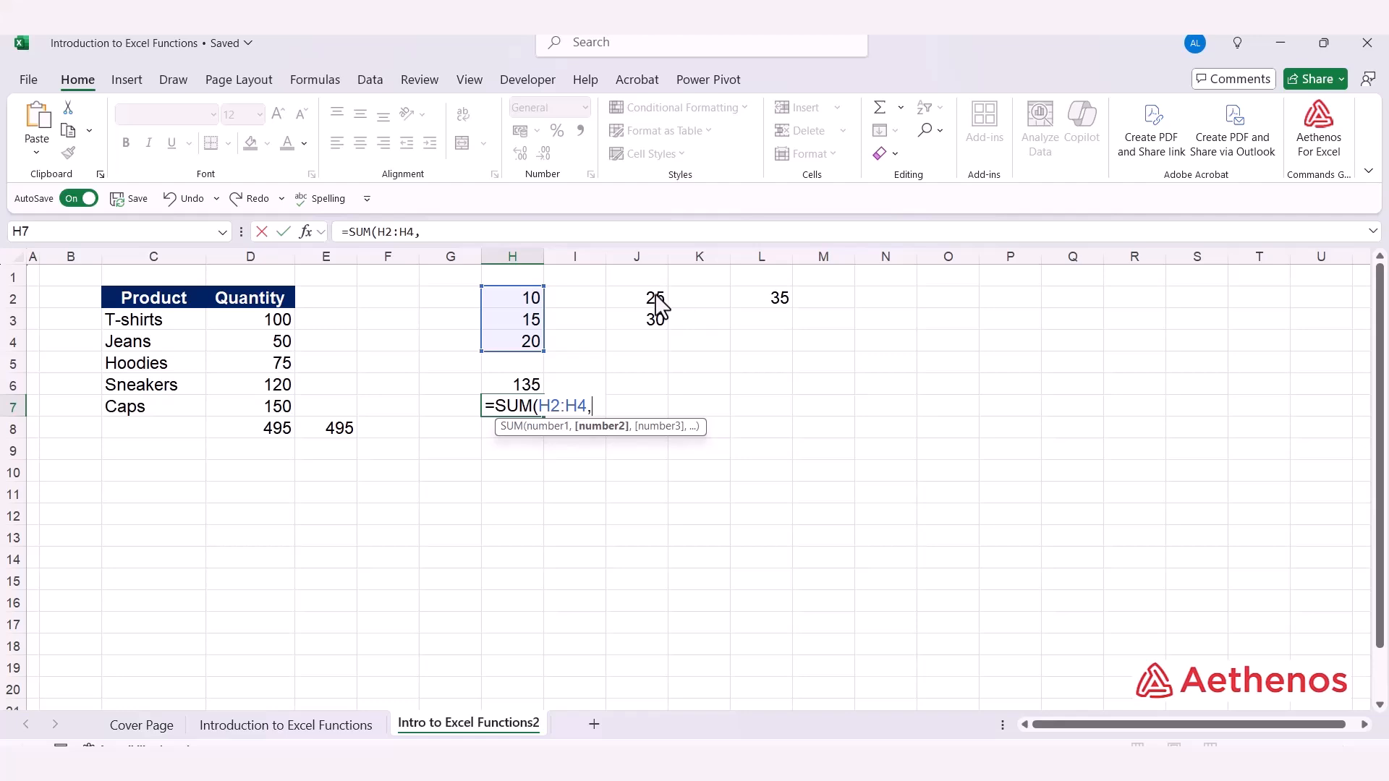
drag(660, 304, 657, 325)
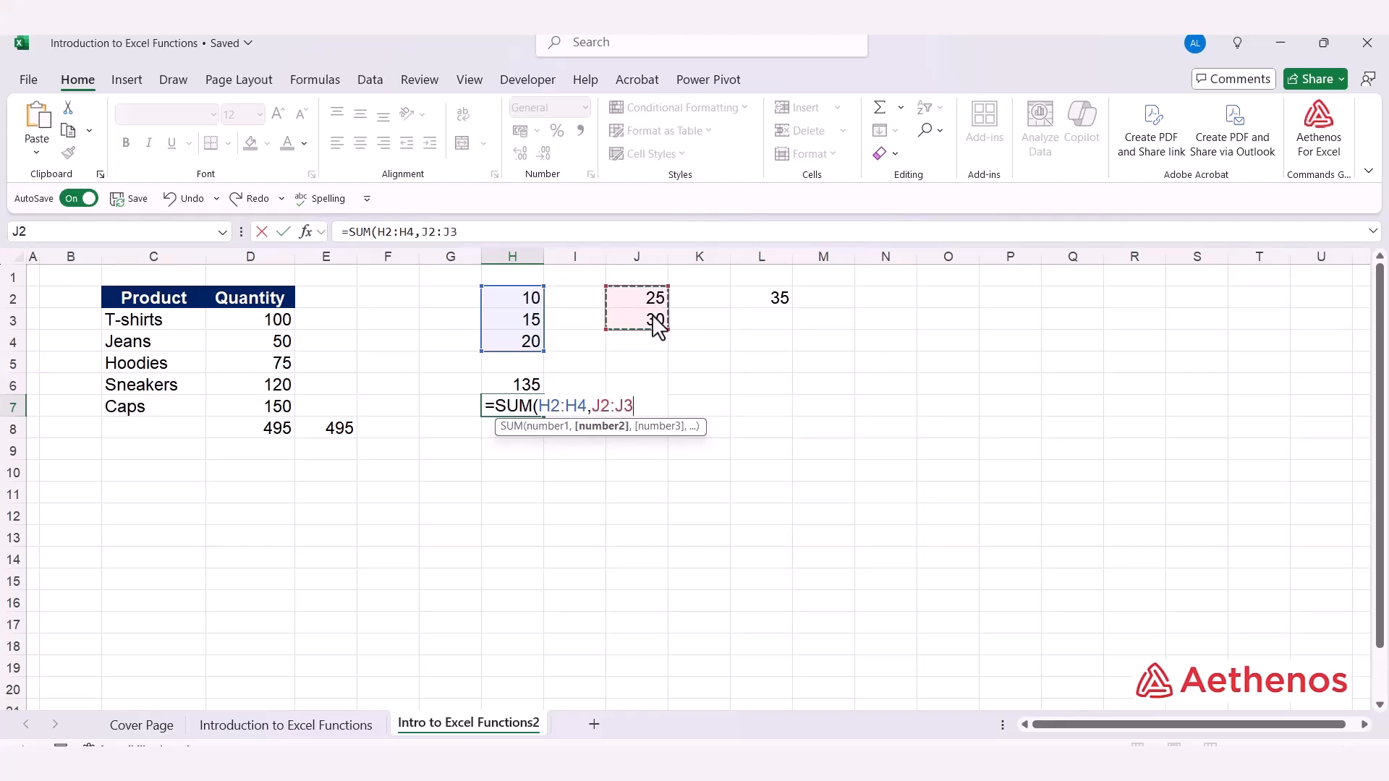
text(,)
click(767, 310)
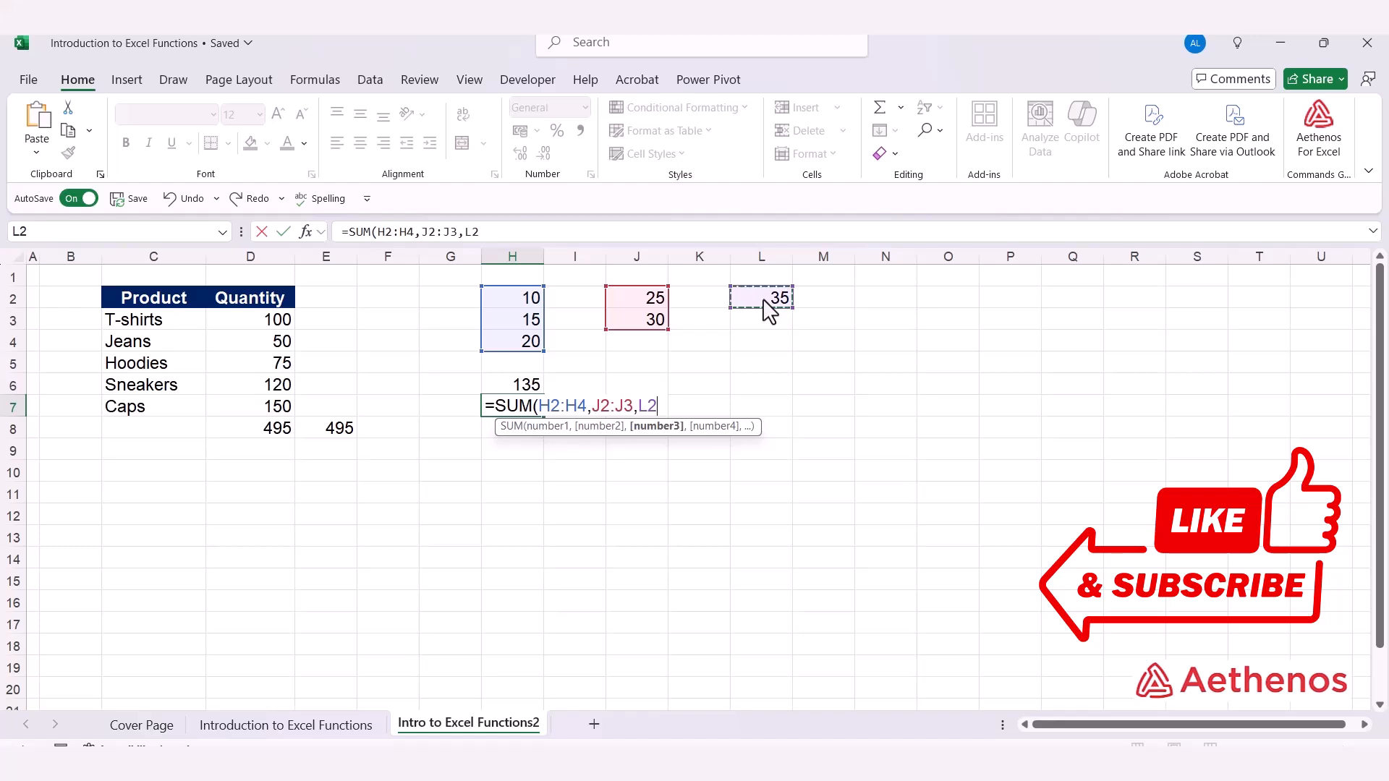
text())
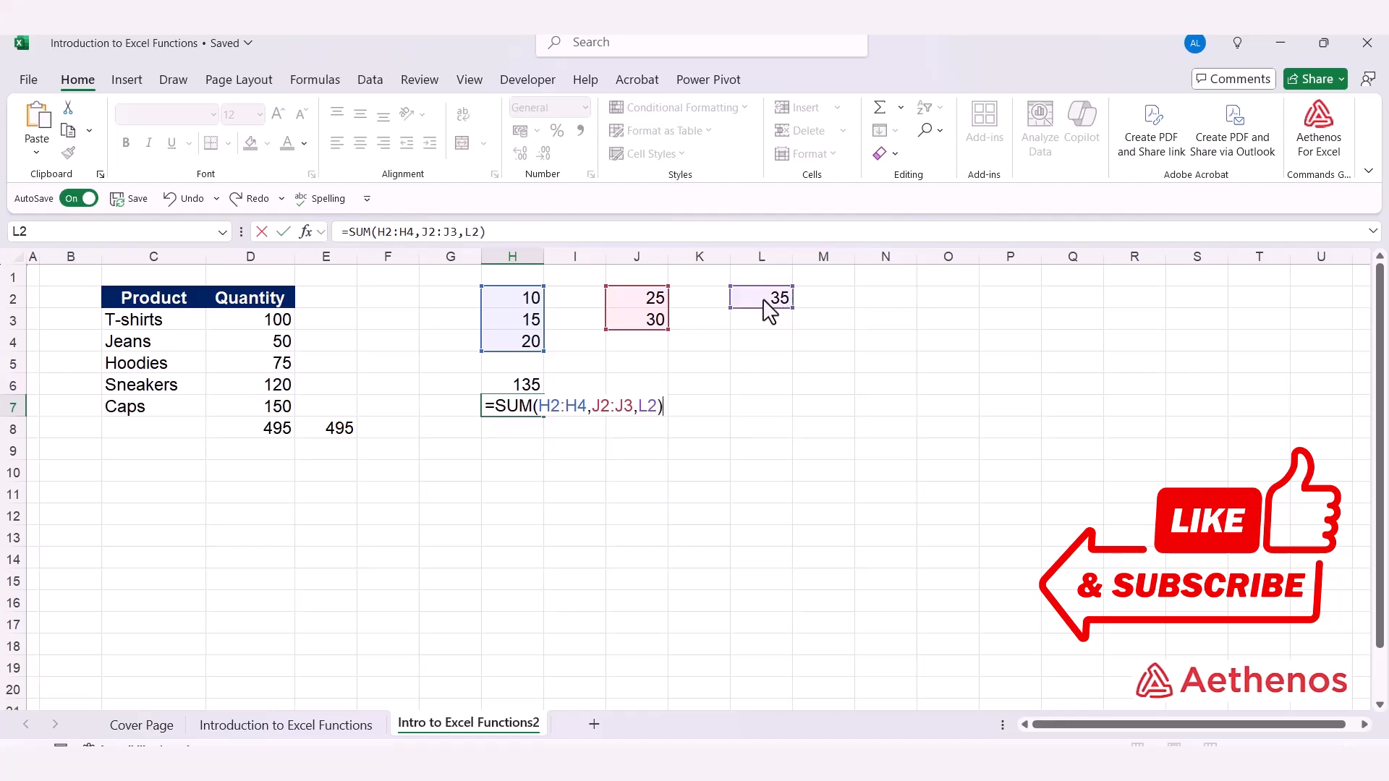
key(Return)
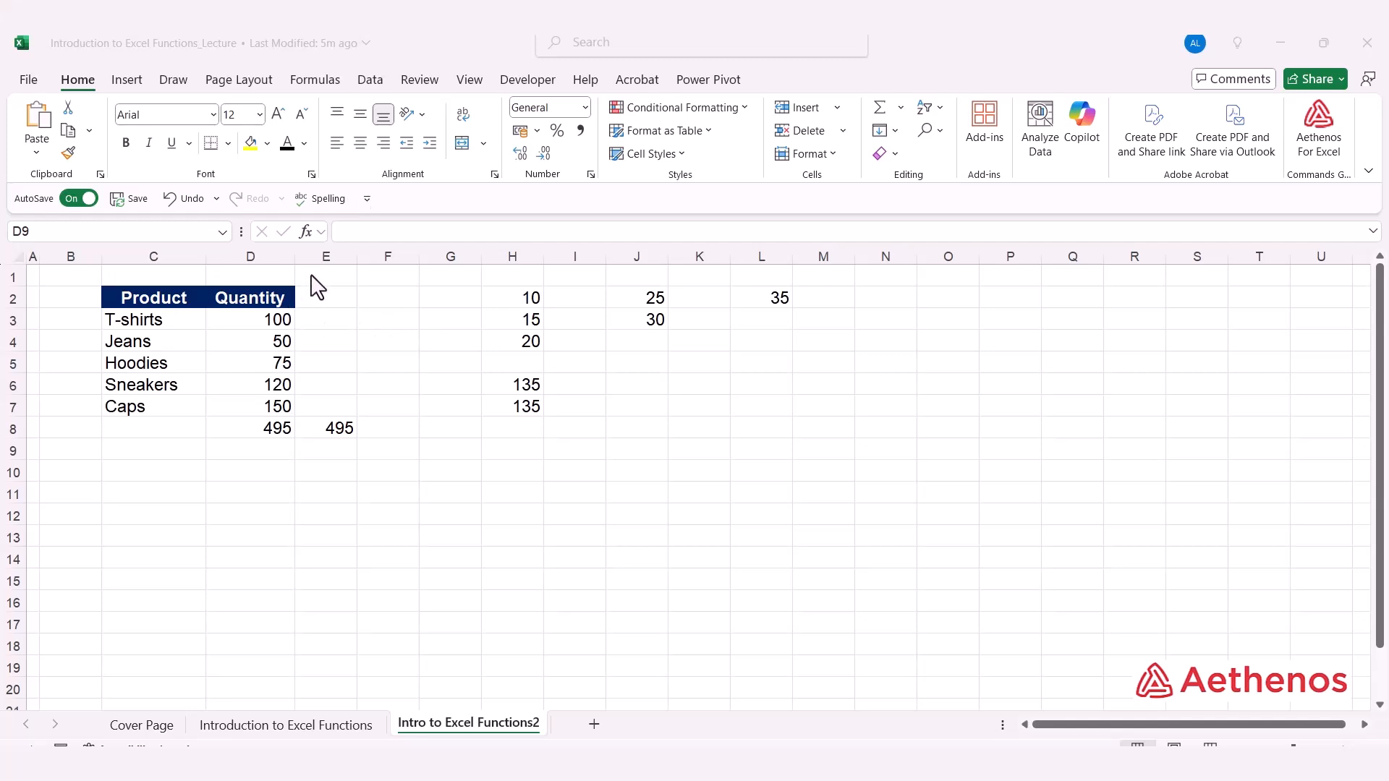
Open the Insert Function dialog for cell D9 and review the available function categories and the SUM description
click(306, 231)
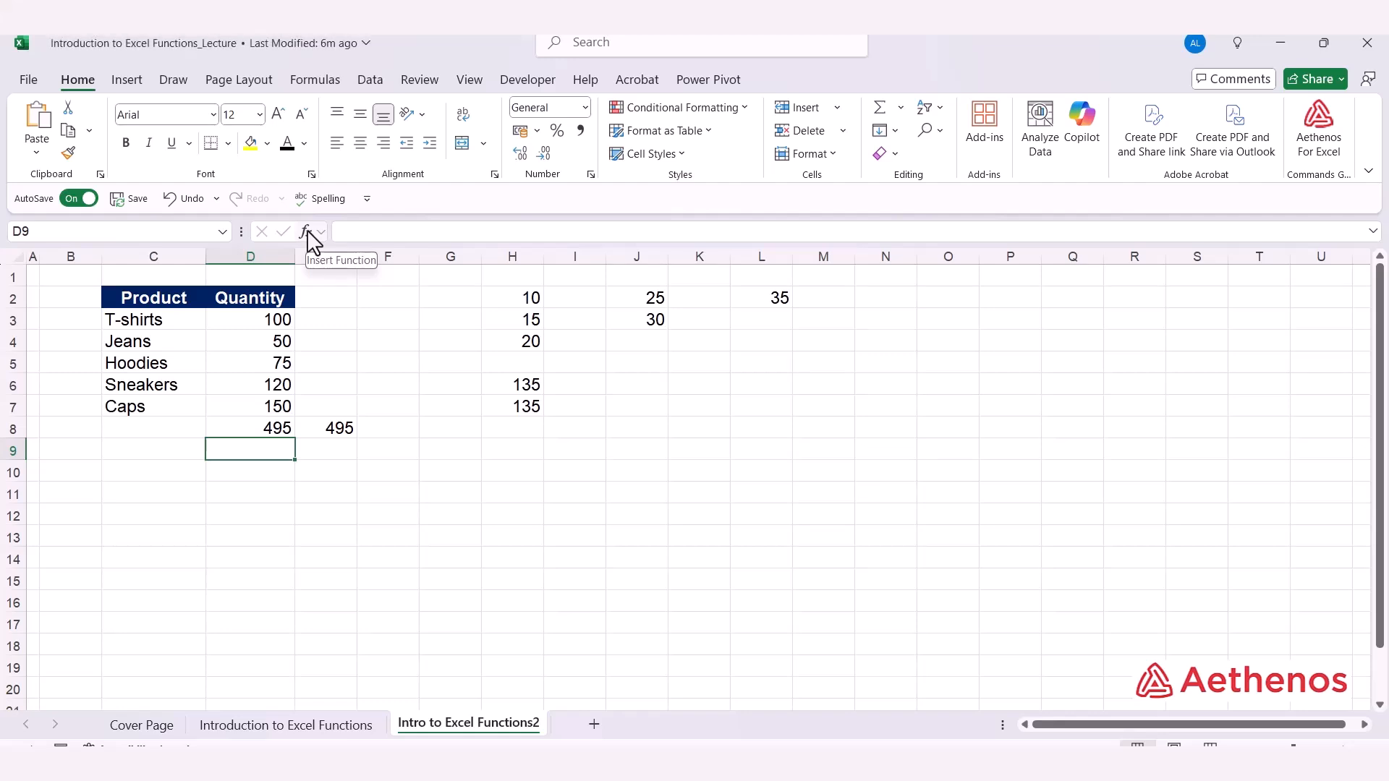
click(307, 232)
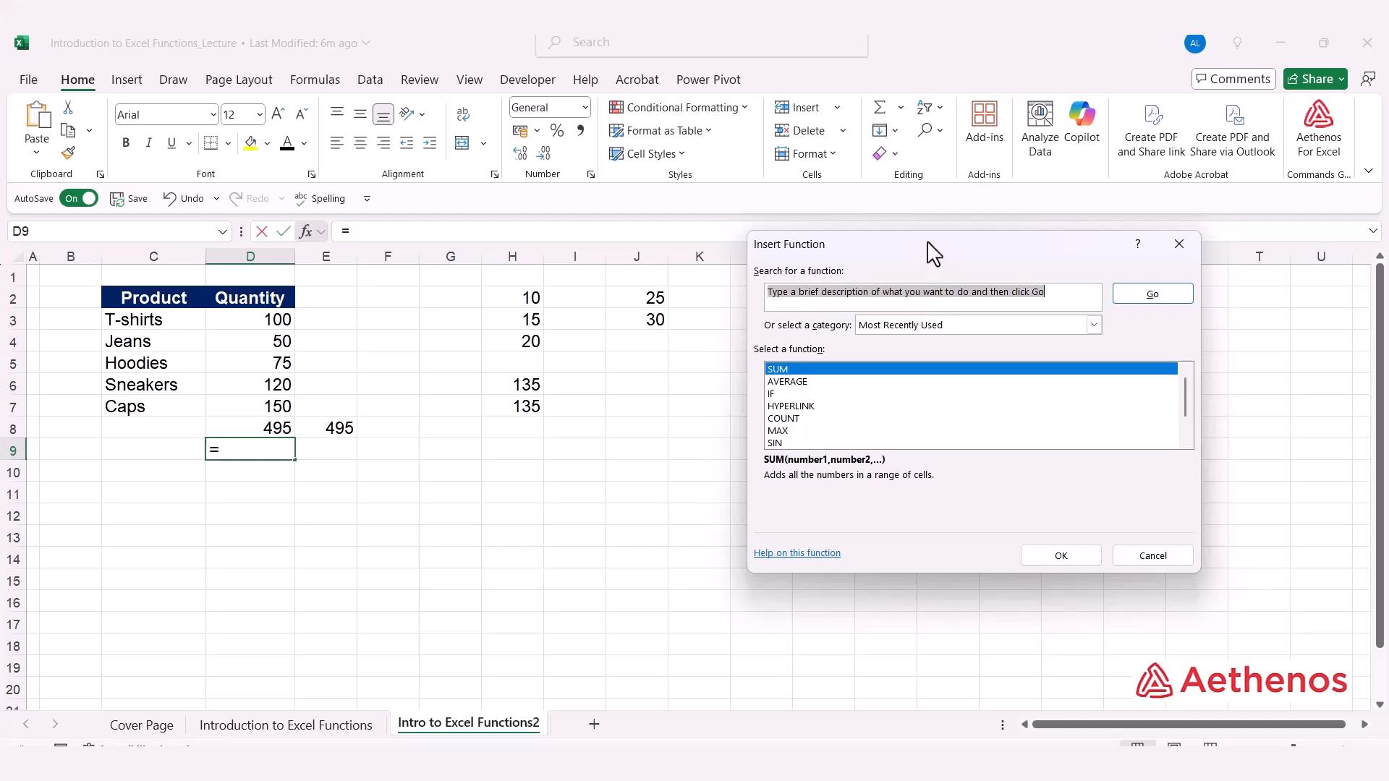
drag(930, 251, 900, 313)
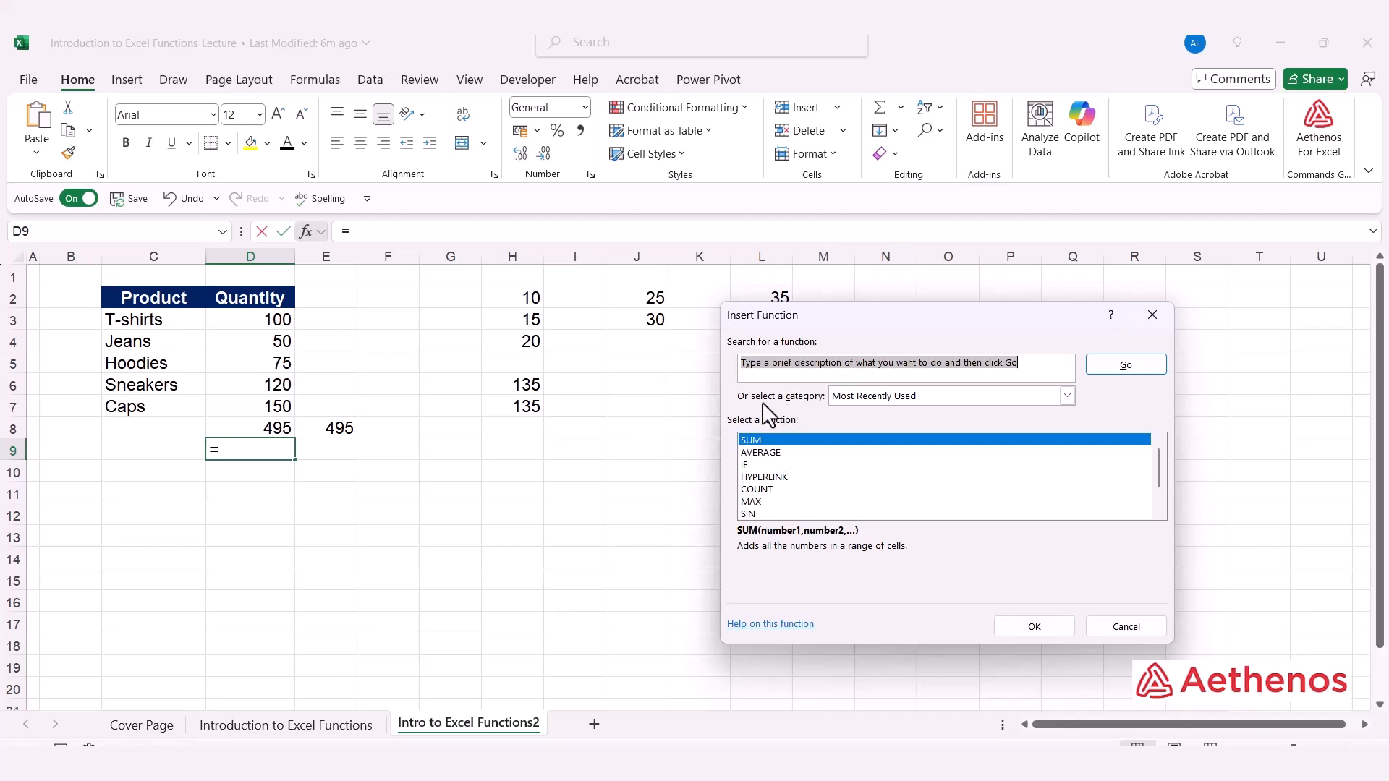
click(1067, 396)
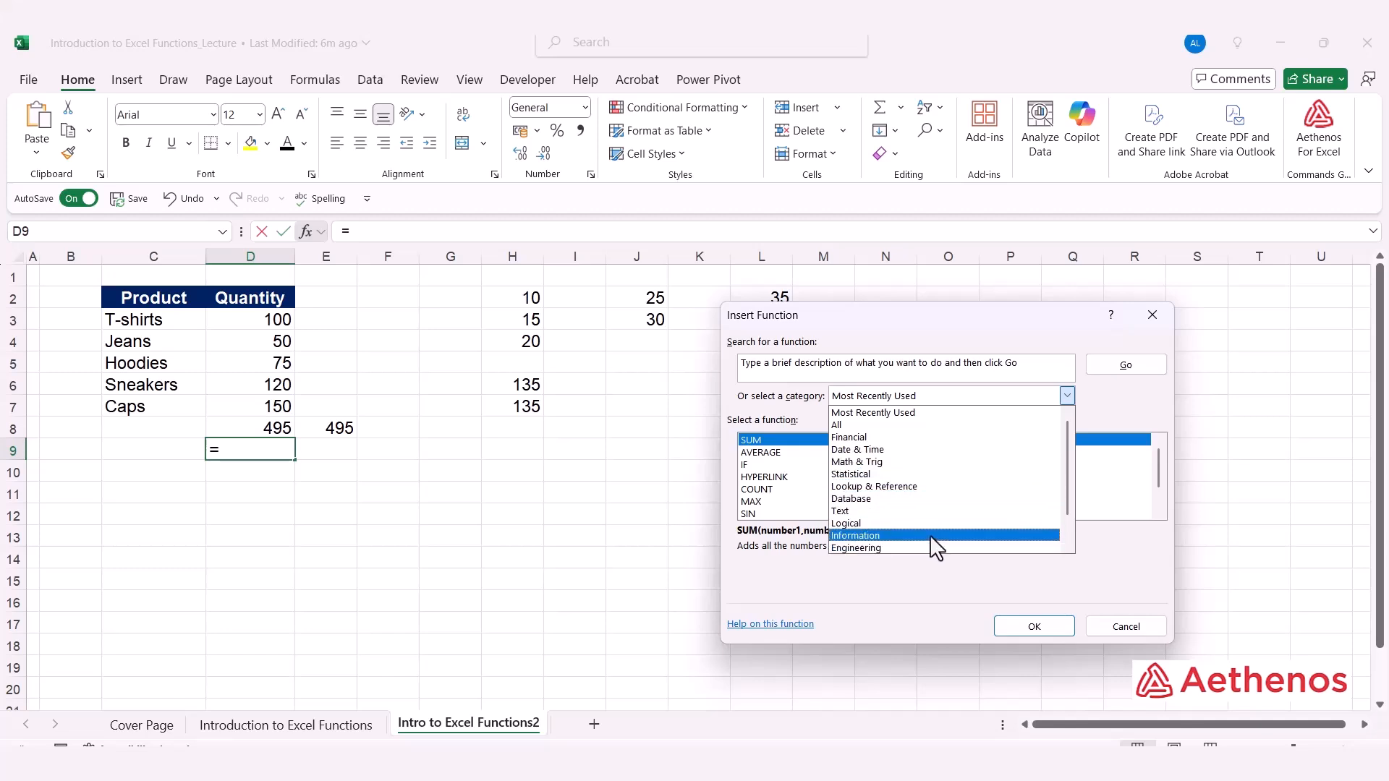
click(1073, 396)
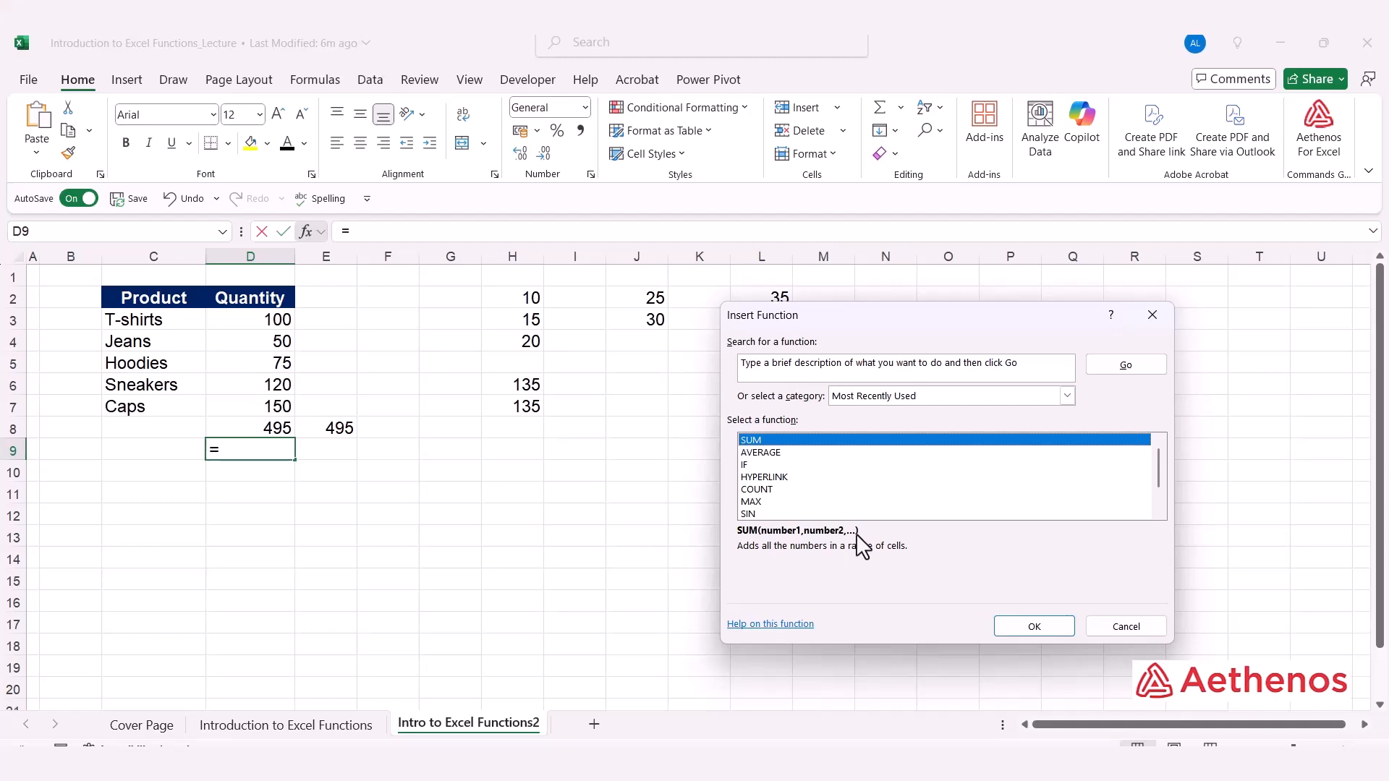
Open the online help article for the SUM function and look through its examples, syntax sections and related links
key(Tab)
click(779, 623)
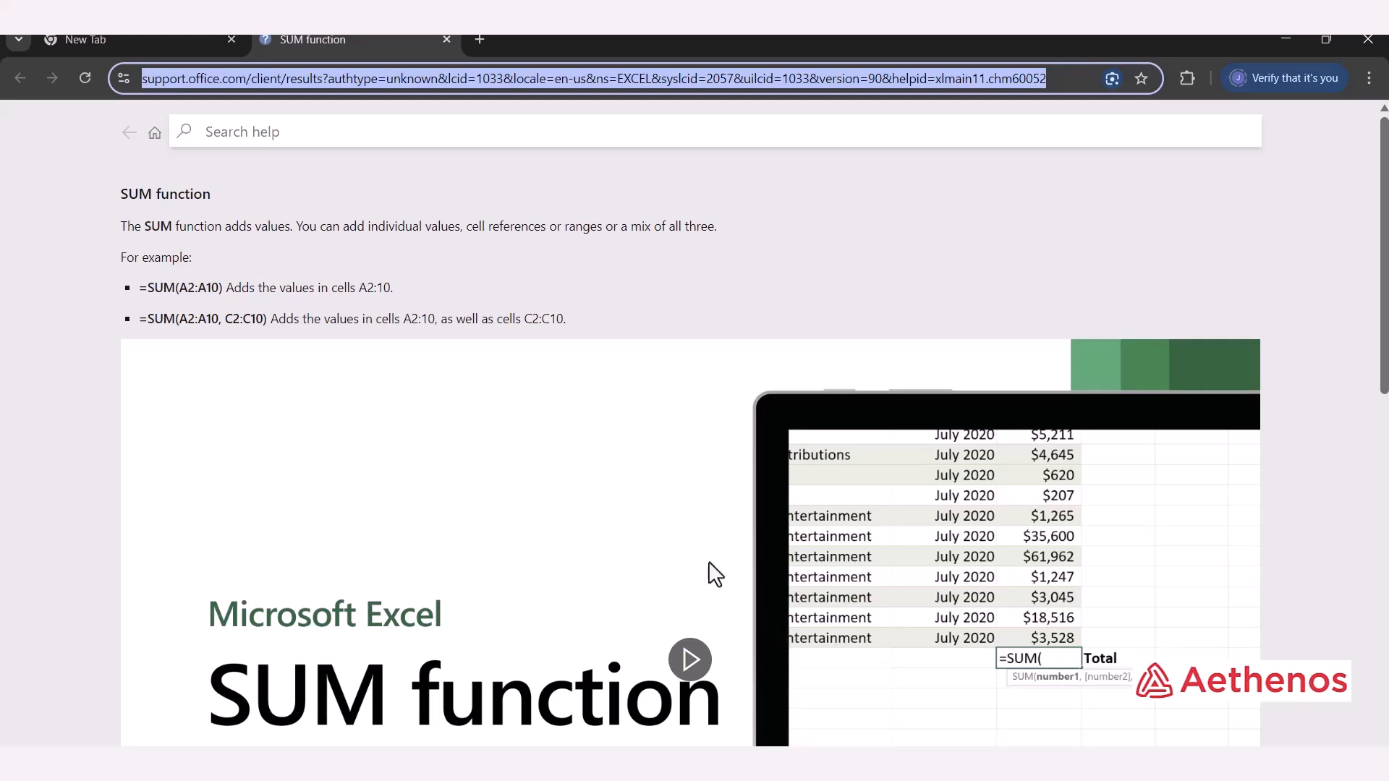
scroll(333, 261, down, 2)
scroll(329, 253, up, 2)
scroll(434, 296, down, 8)
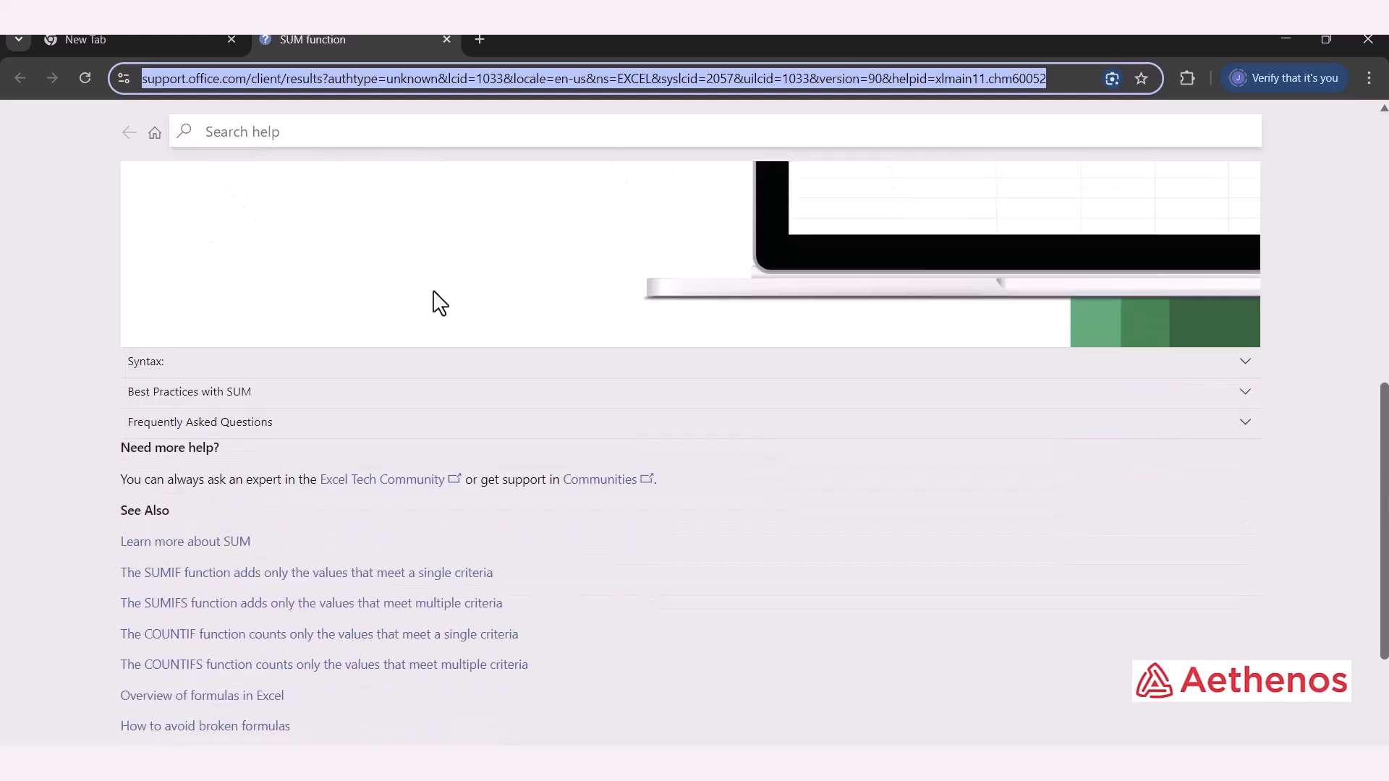
scroll(440, 302, up, 4)
scroll(439, 302, down, 6)
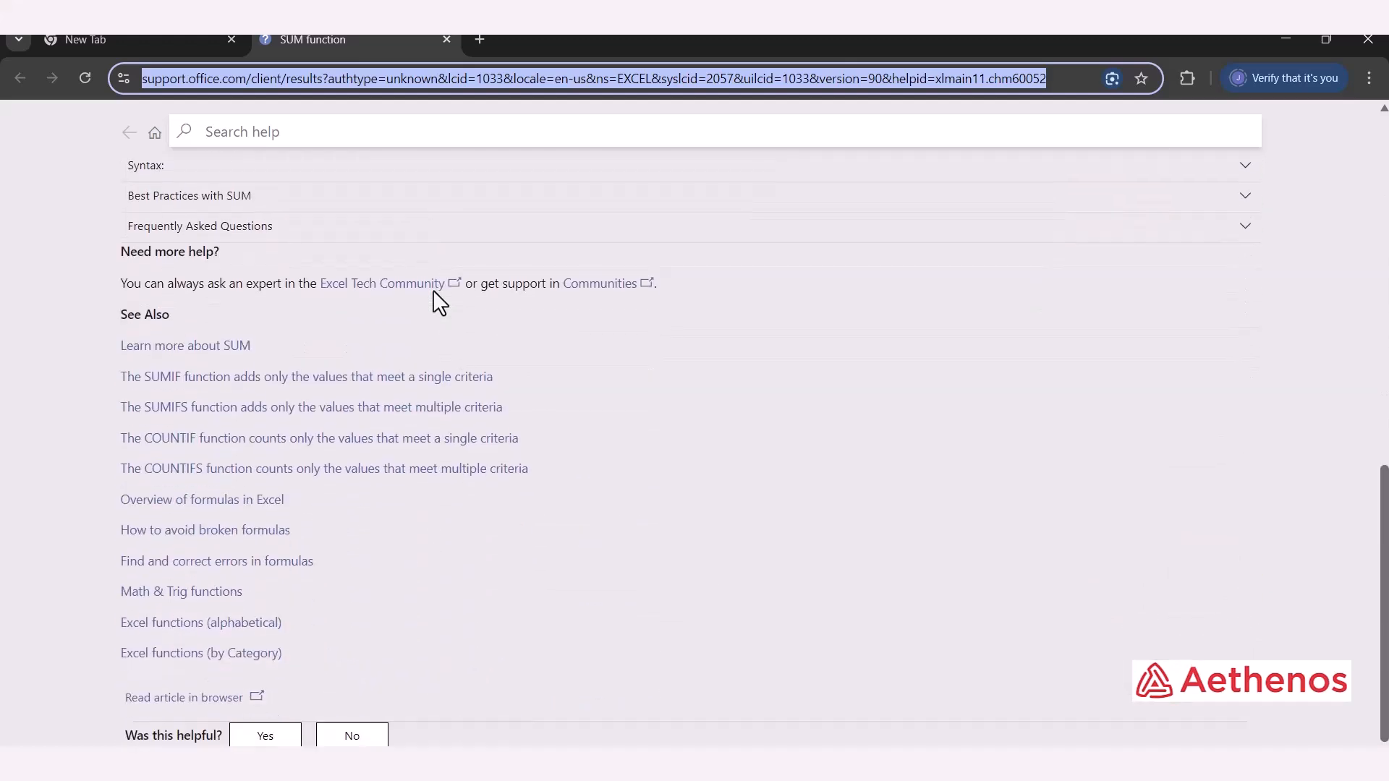
scroll(437, 301, up, 8)
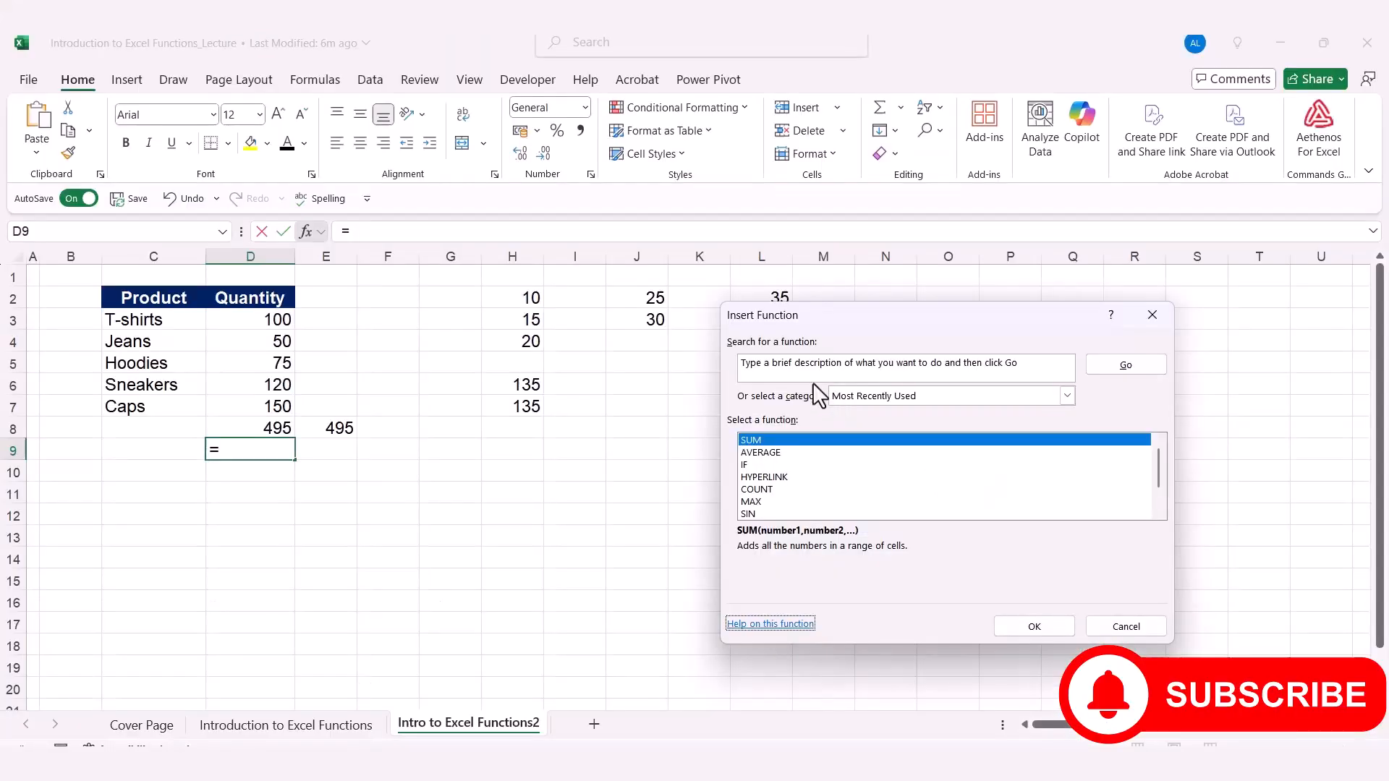
Switch back to Excel and search the Insert Function dialog for Min, closing it without inserting a function
click(792, 366)
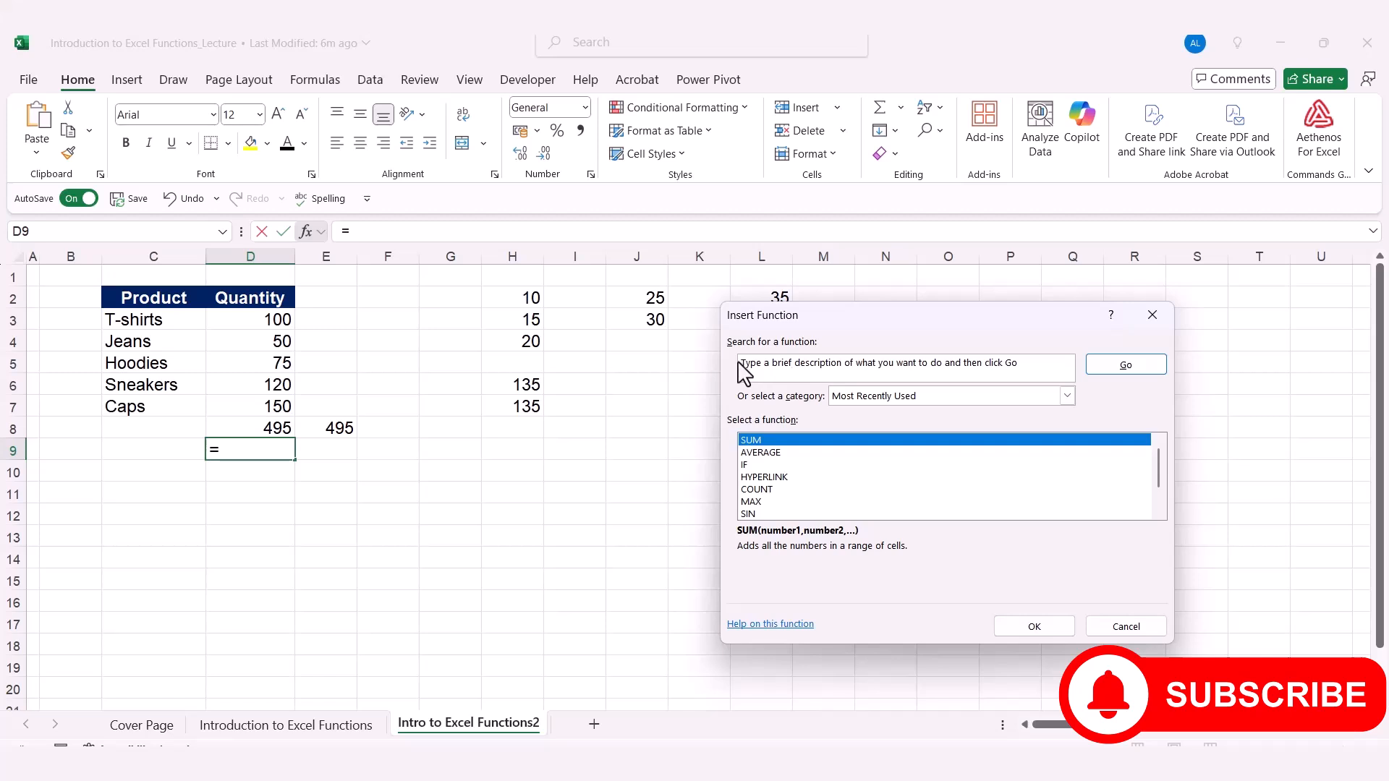
drag(745, 367, 987, 396)
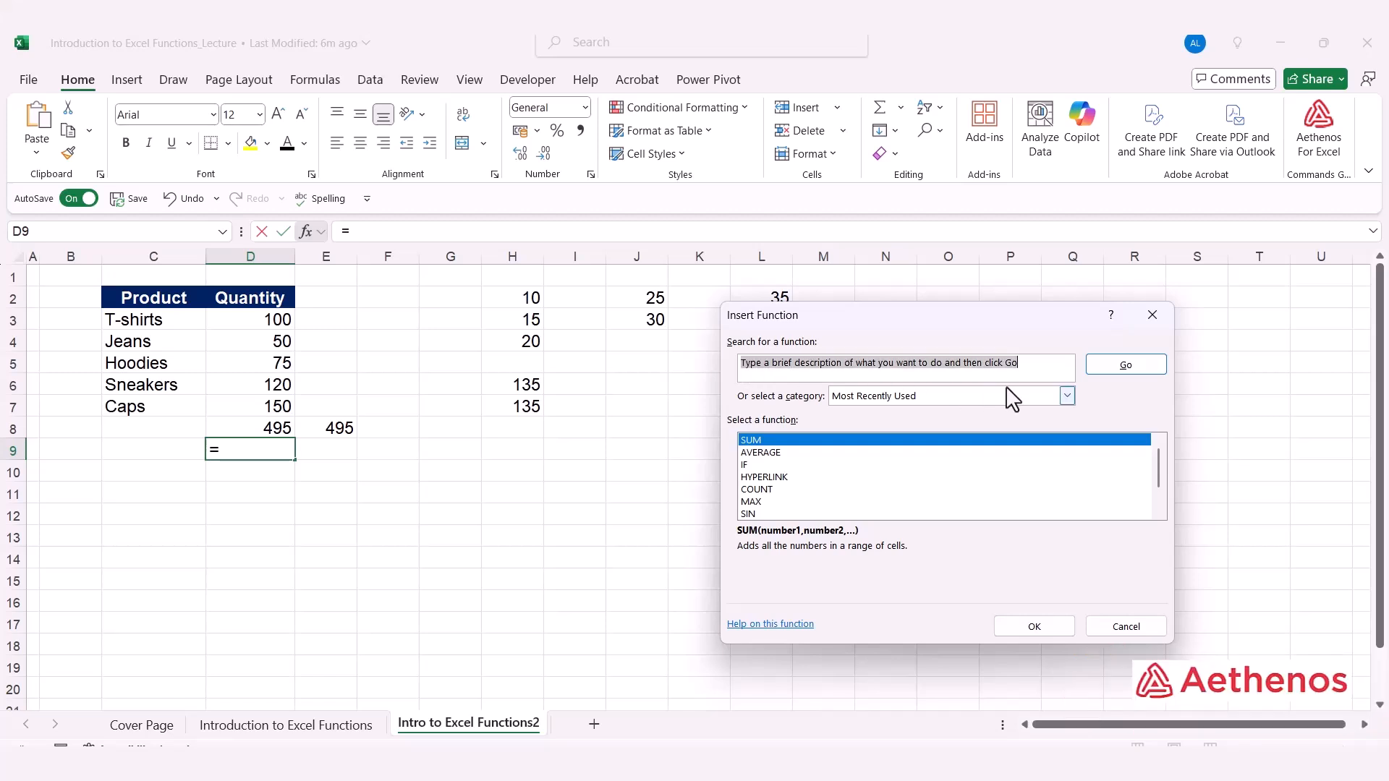
text(Min)
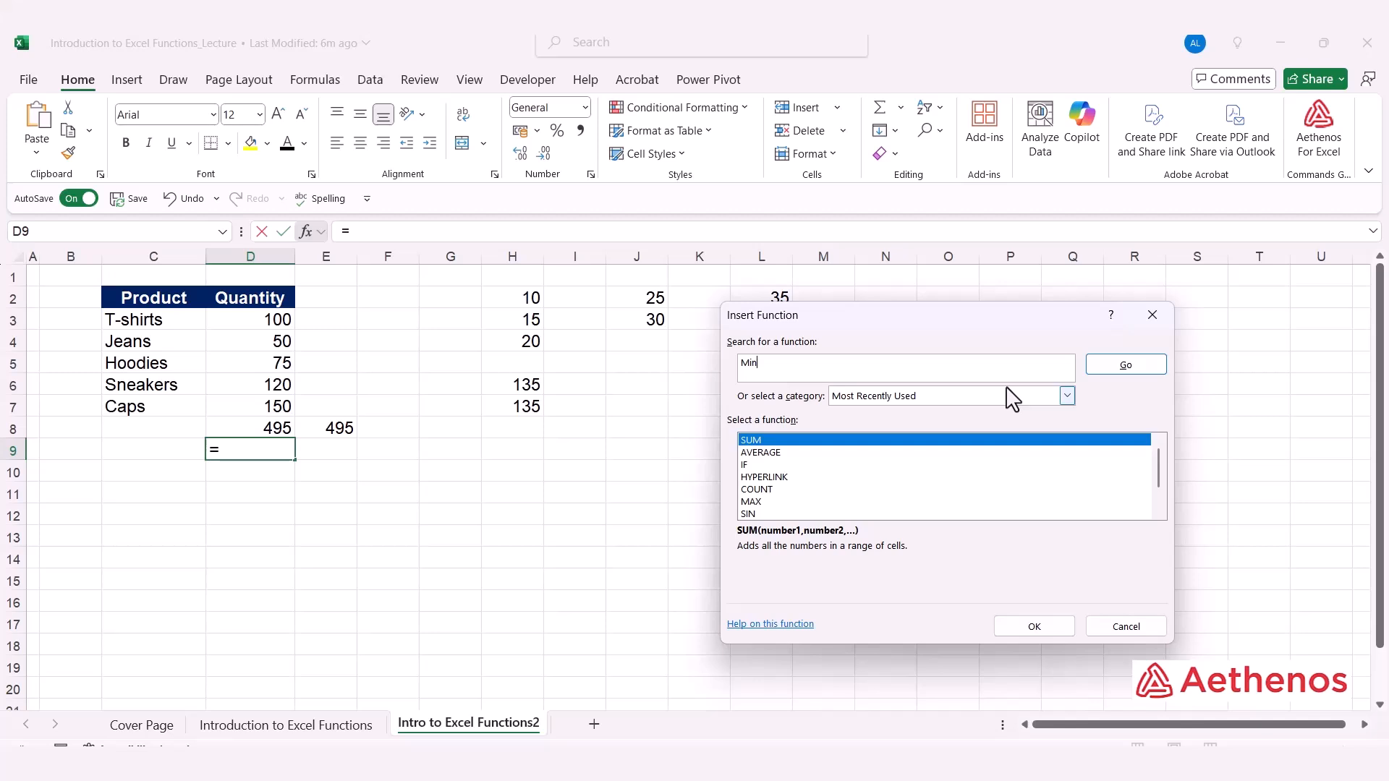
click(1117, 366)
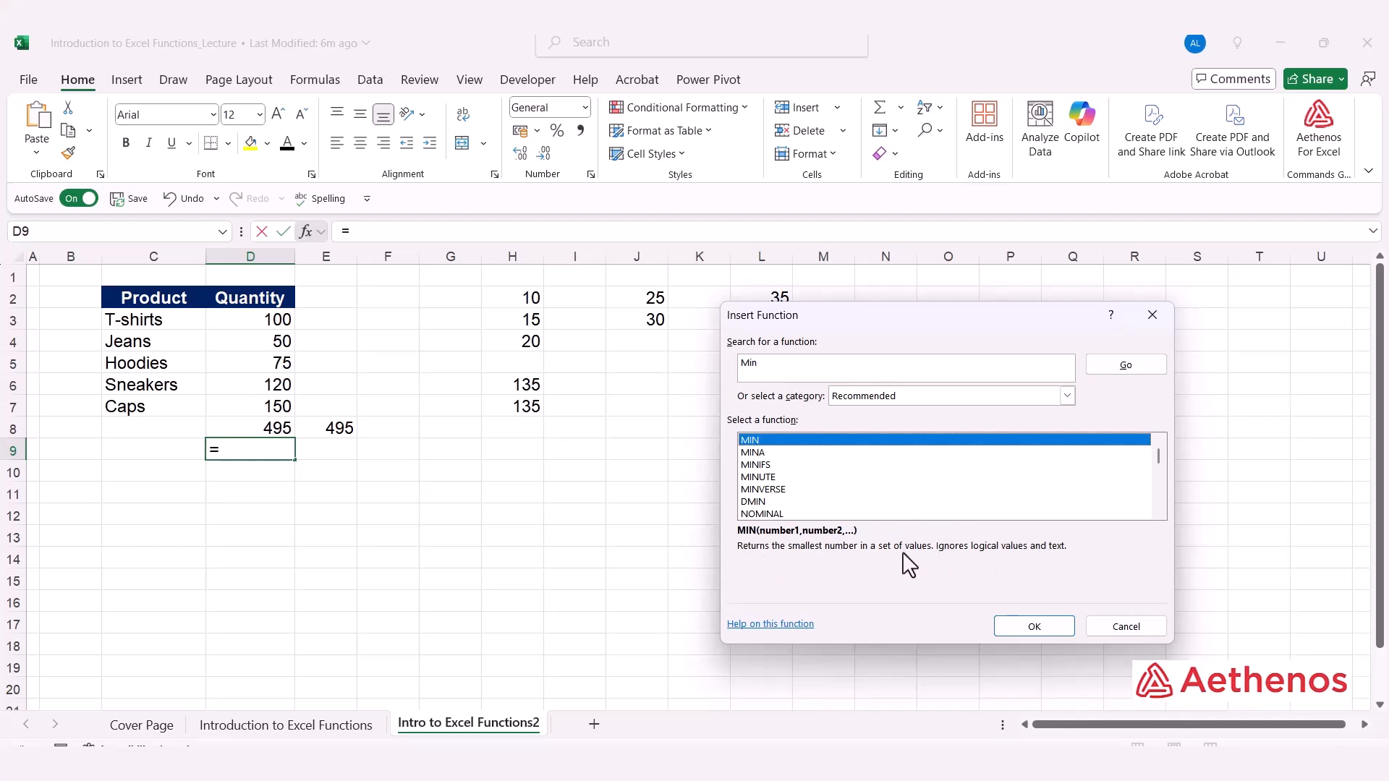
click(1126, 627)
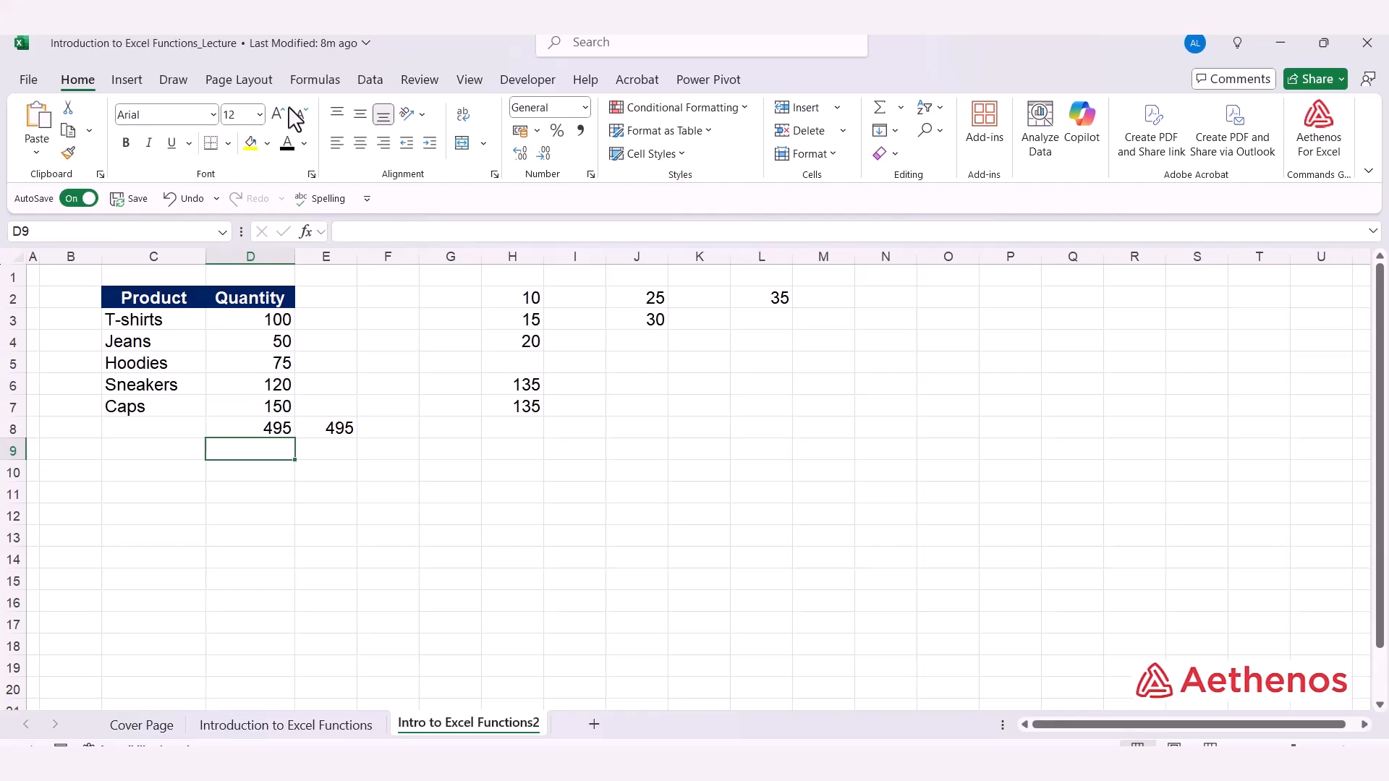
Open the Insert Function dialog from the Function Library and close it without inserting anything
click(311, 81)
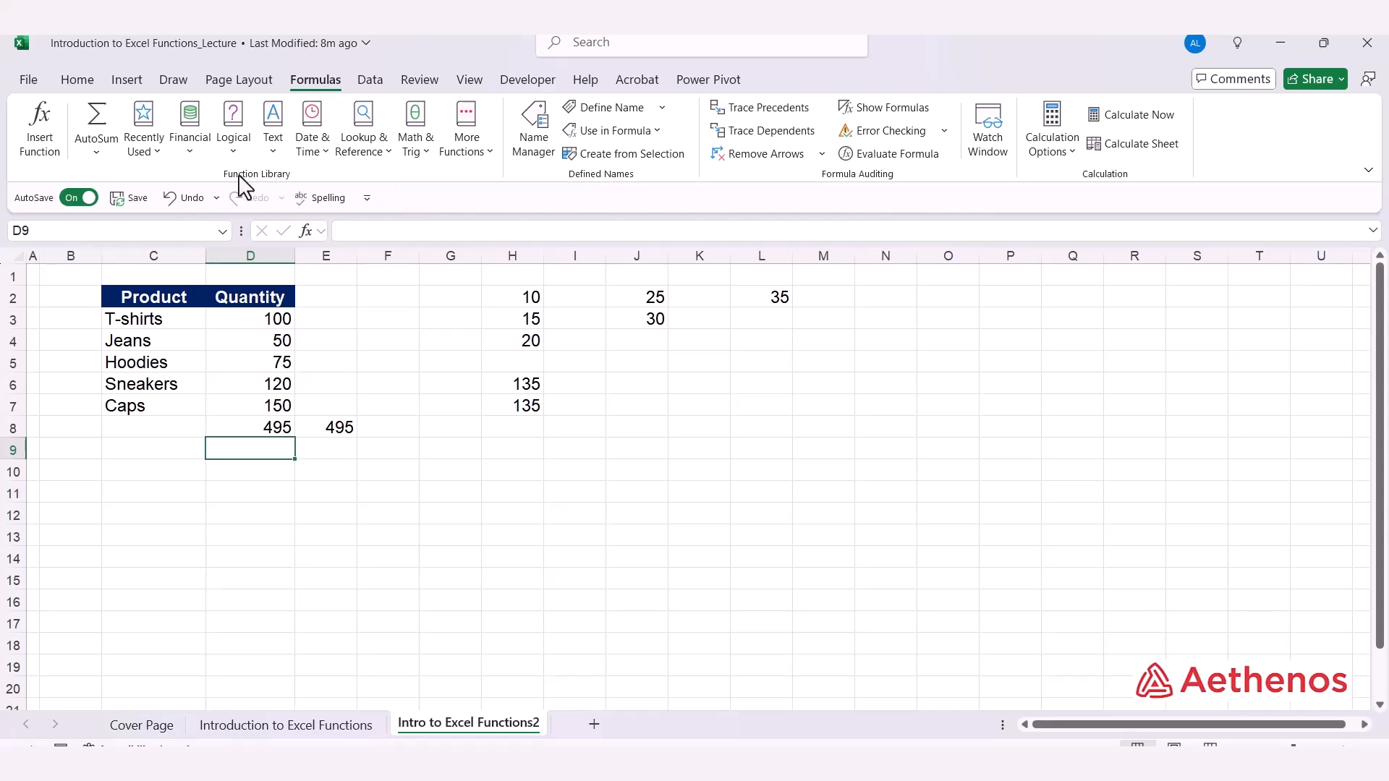
click(43, 154)
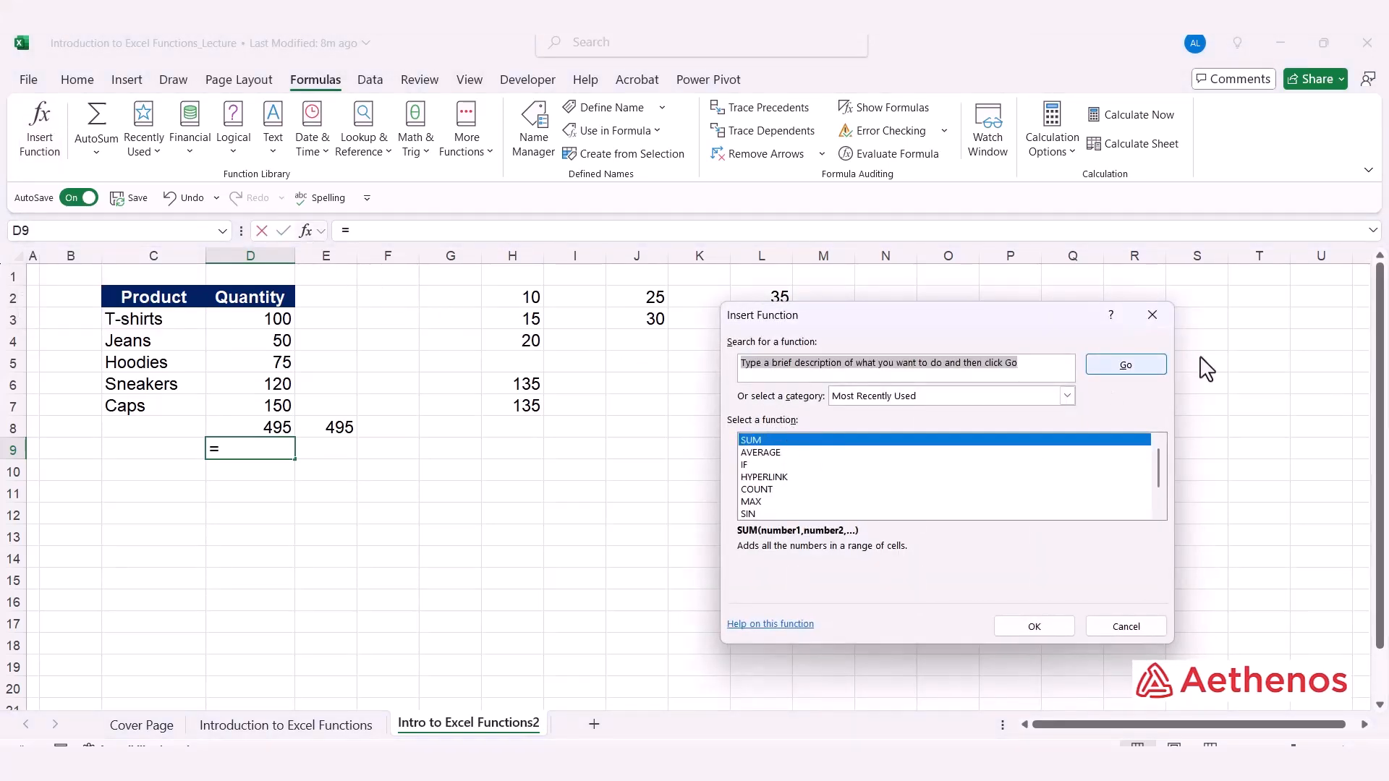
click(1156, 317)
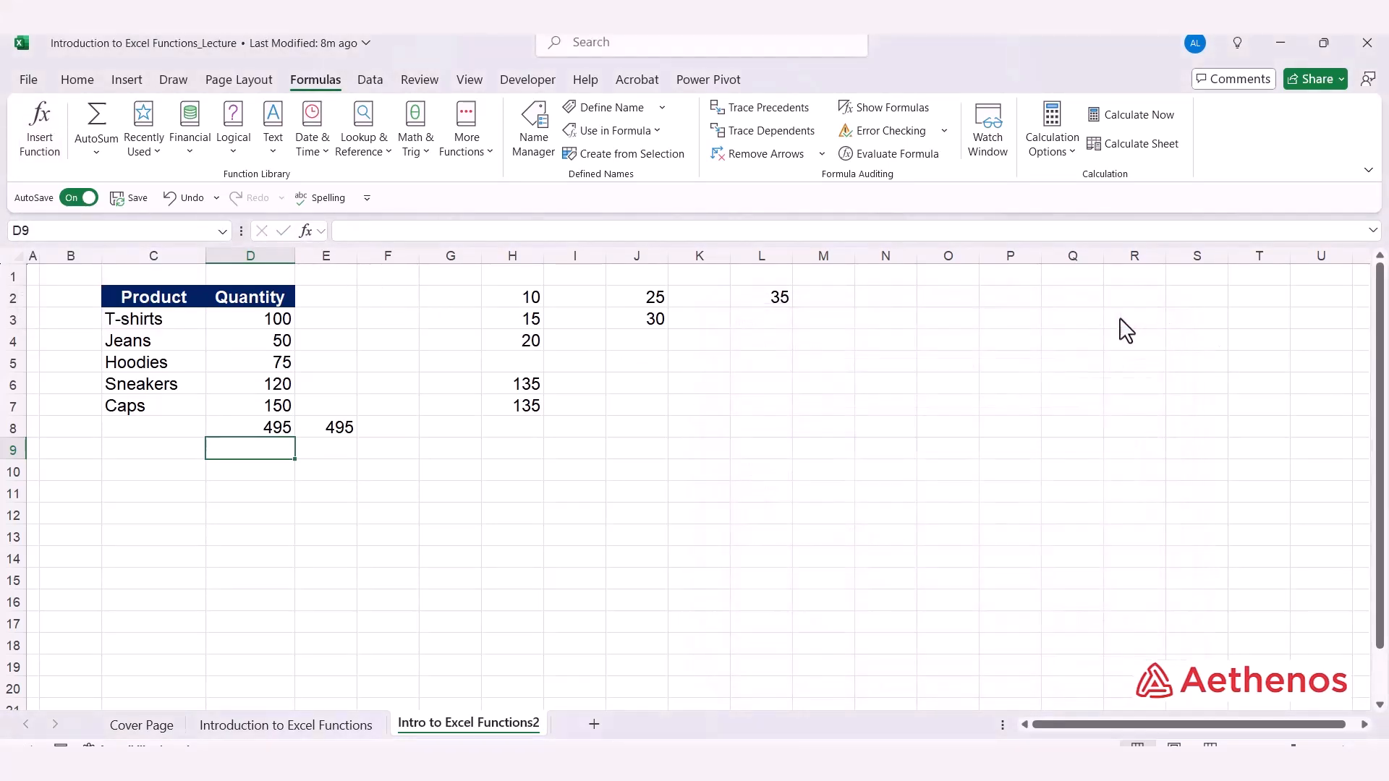
Look through the AutoSum, Recently Used and Financial function lists without choosing a function
click(96, 154)
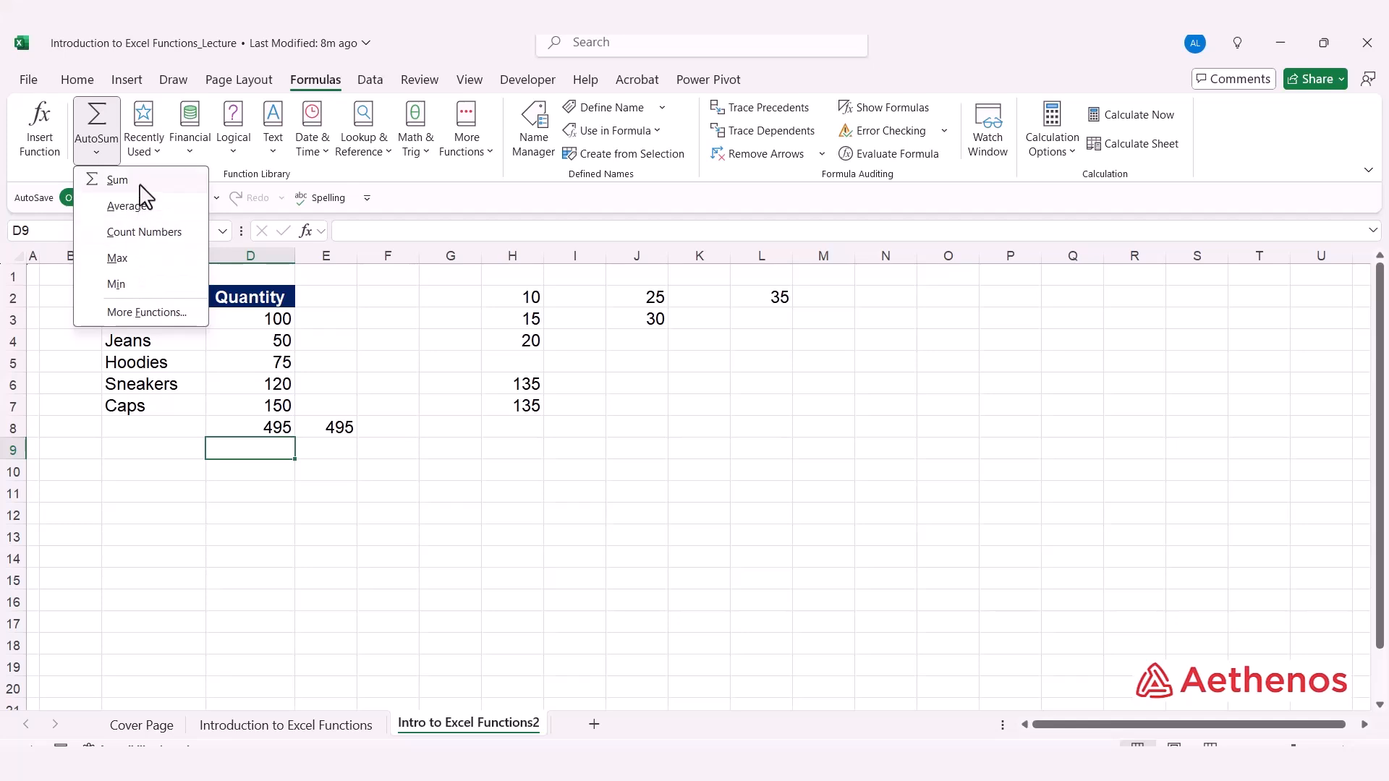
click(107, 161)
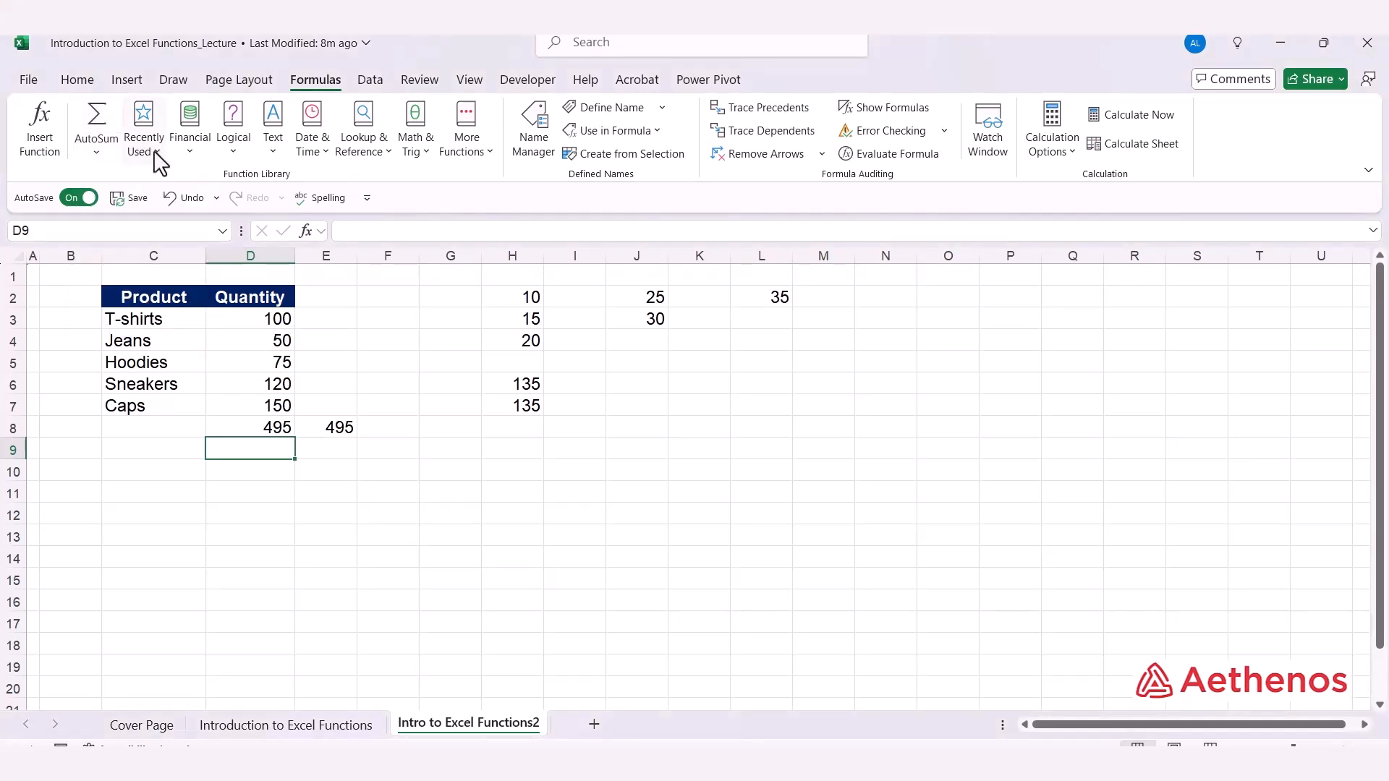
click(153, 150)
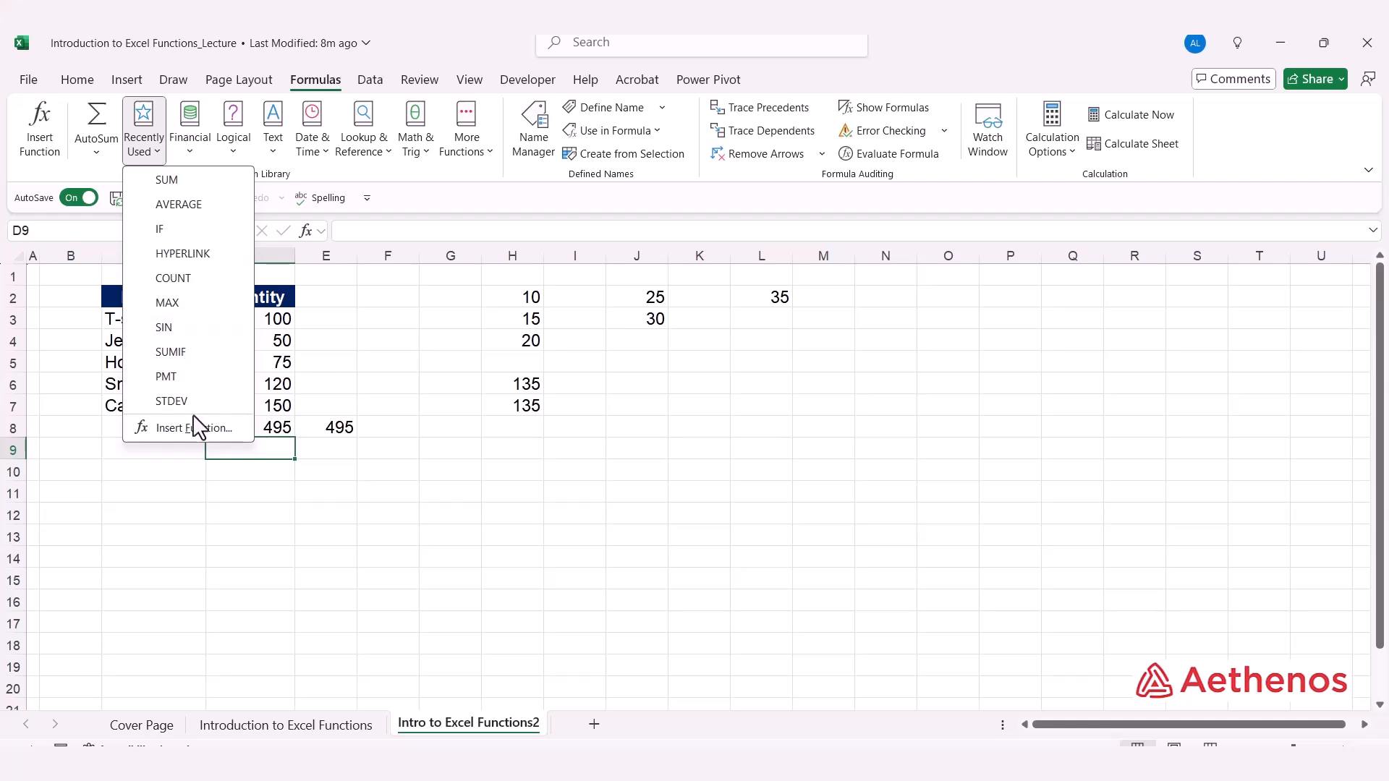
click(189, 154)
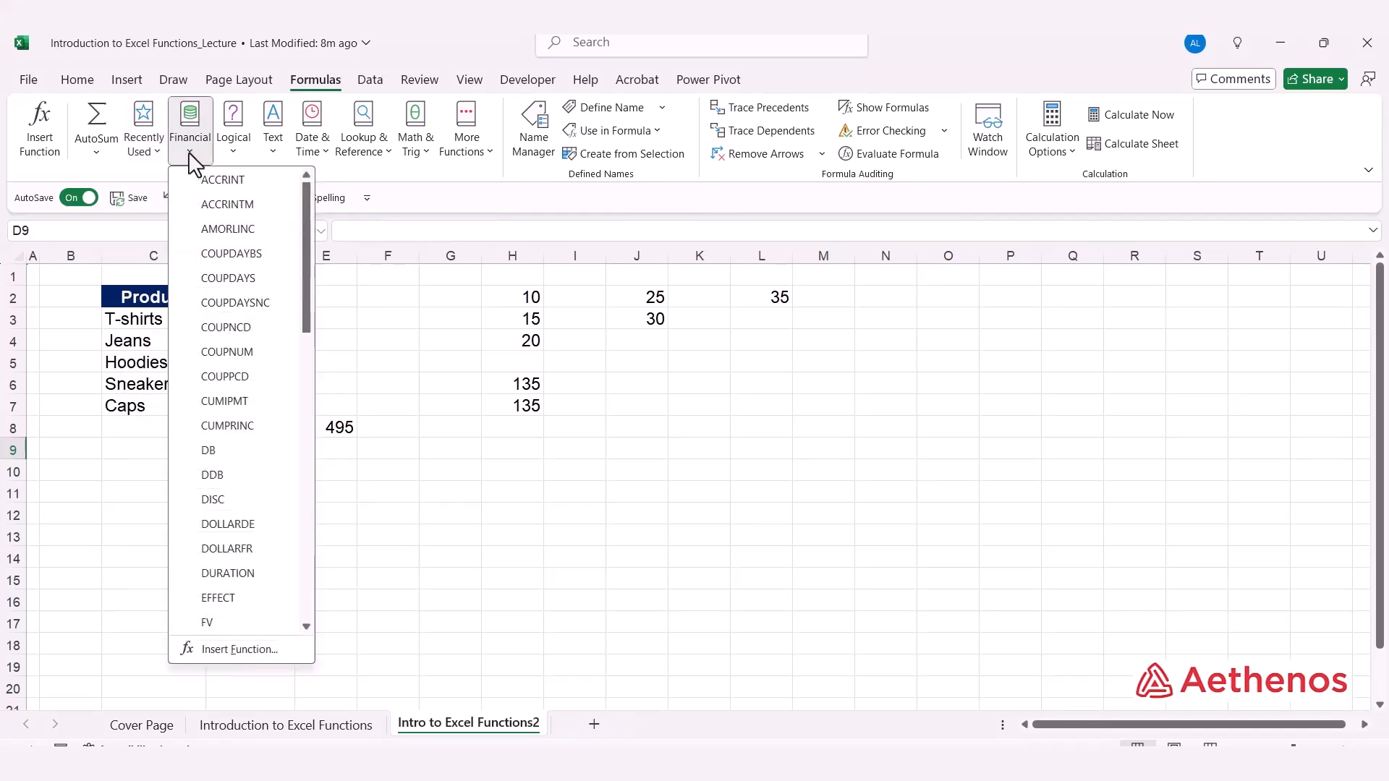
click(355, 172)
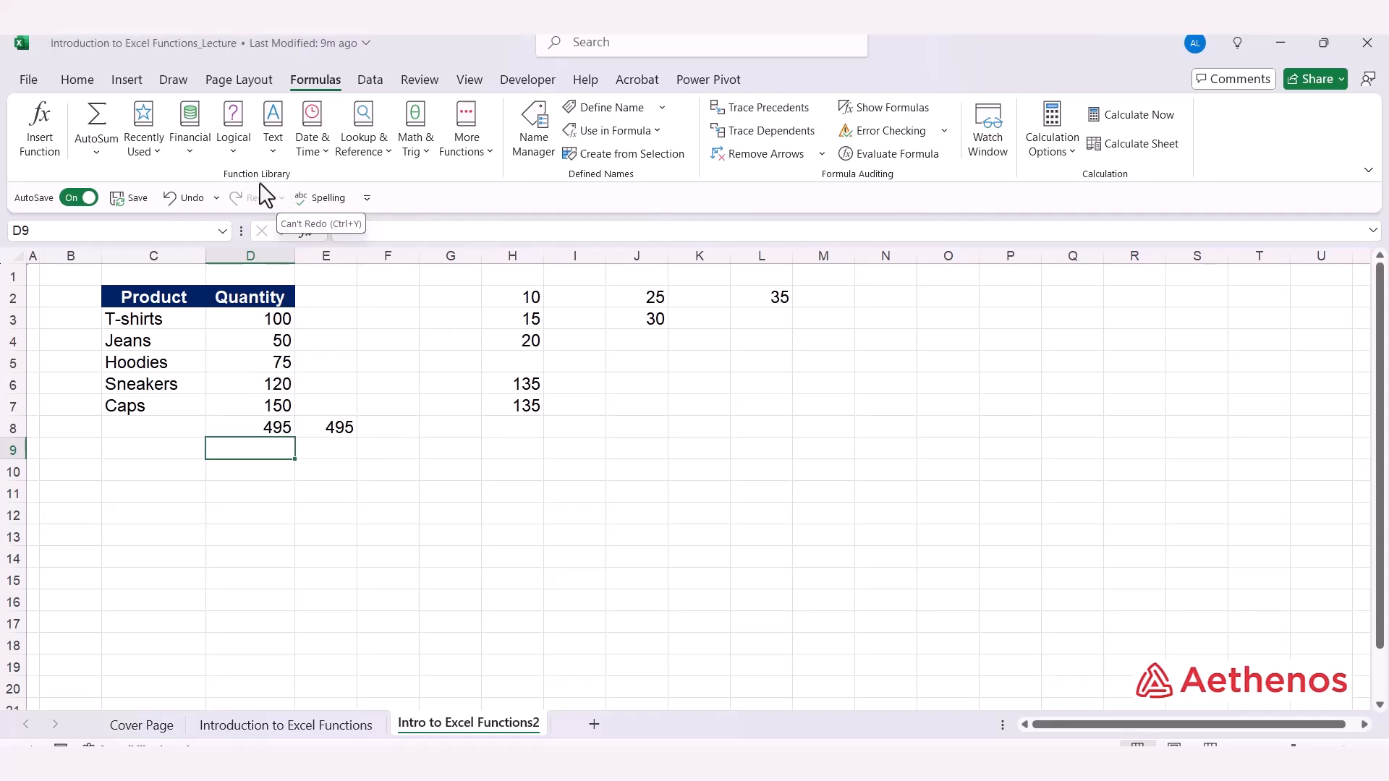
Browse the Function Library categories from Financial, Logical and Text through Date & Time, Lookup & Reference, Math & Trig and More Functions
click(191, 150)
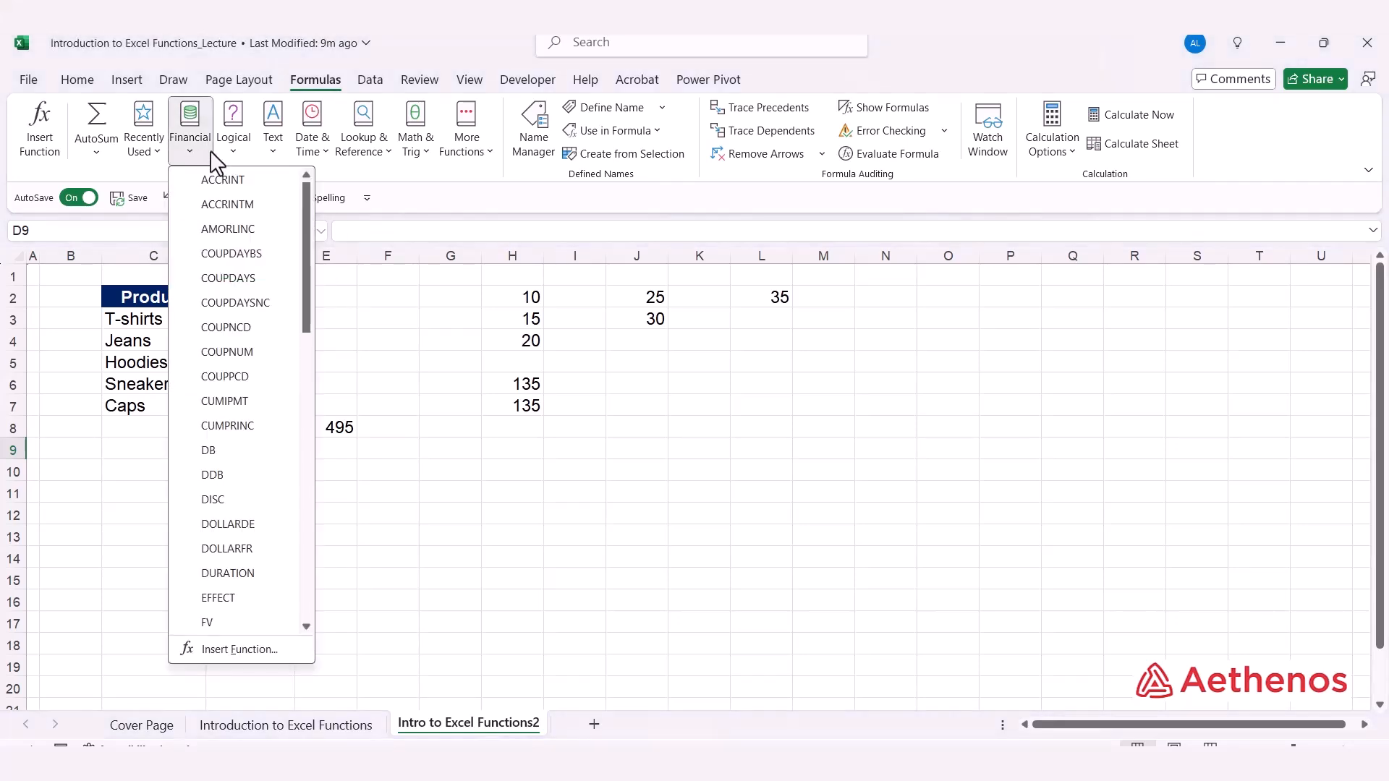
click(236, 151)
click(272, 150)
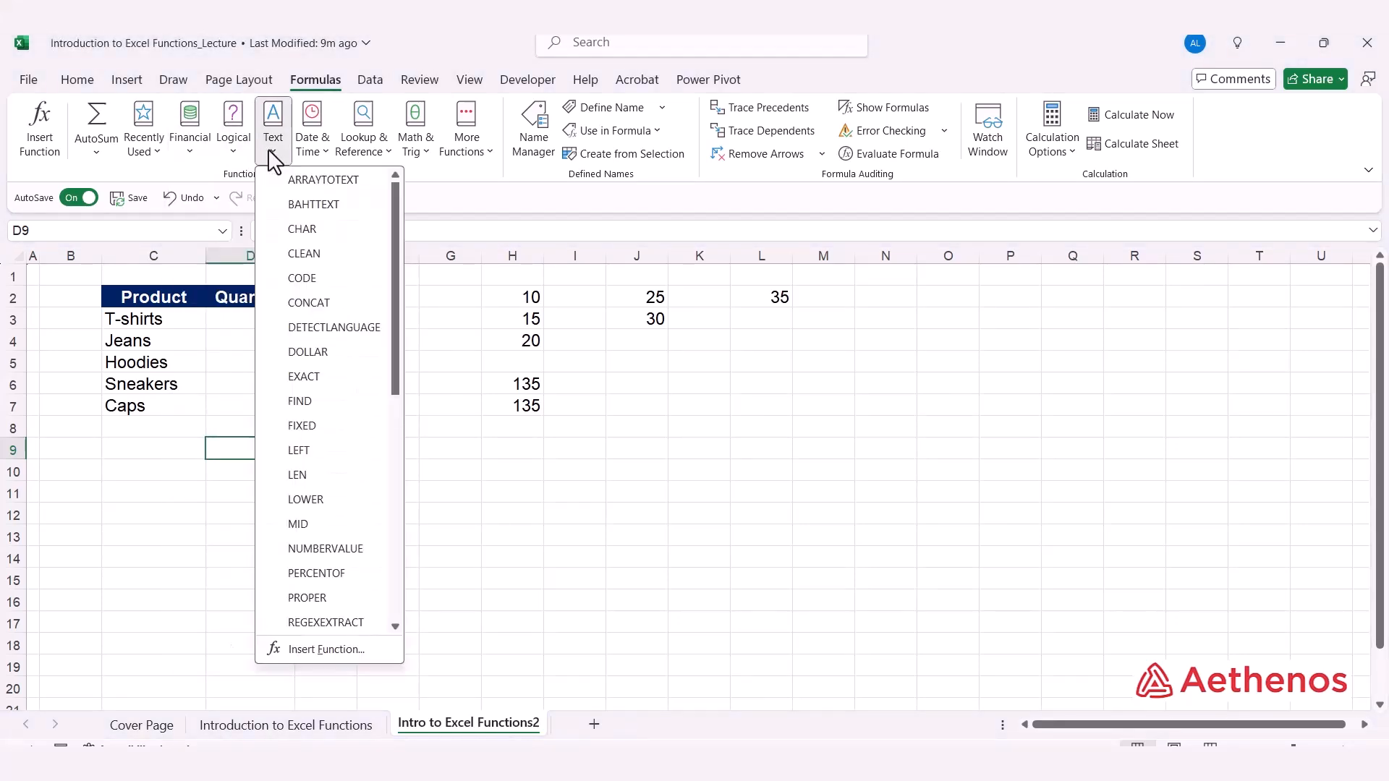
click(322, 152)
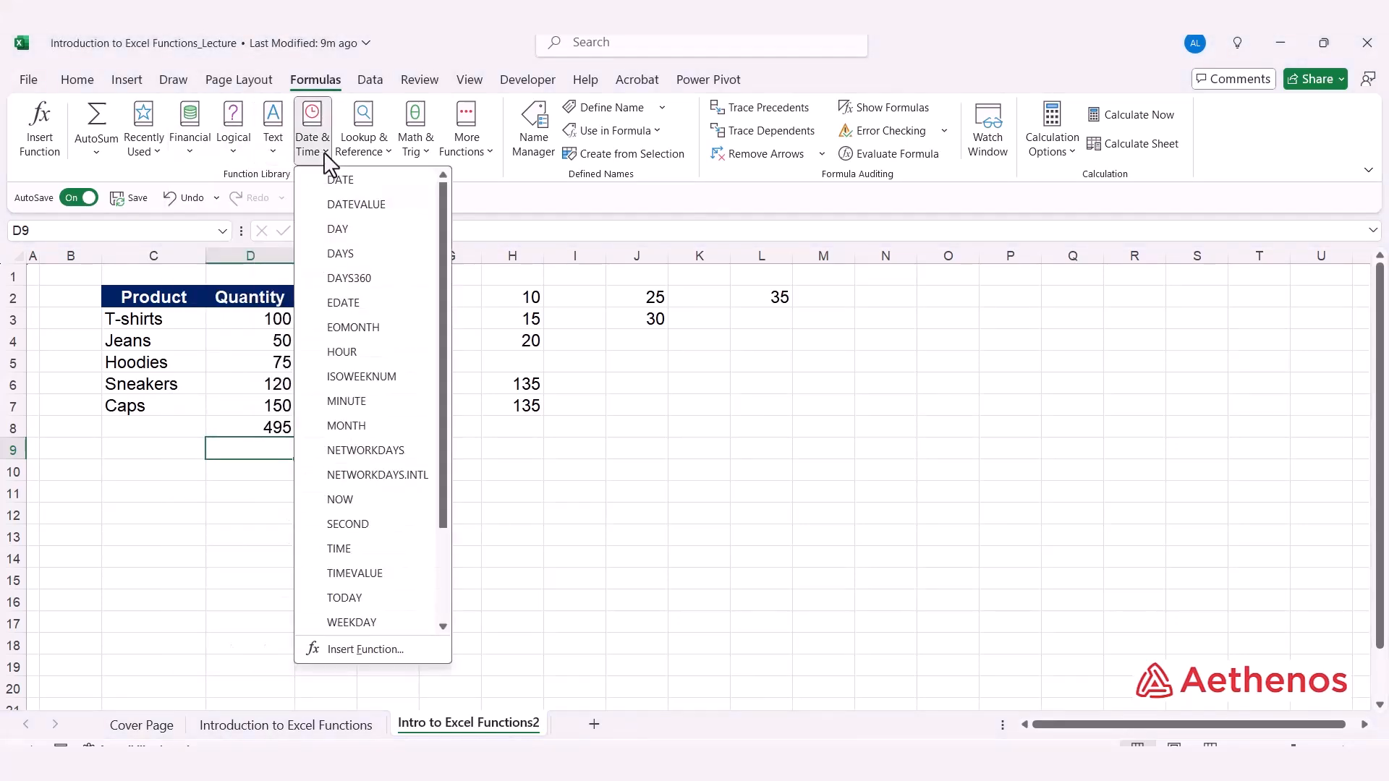
click(388, 153)
click(425, 152)
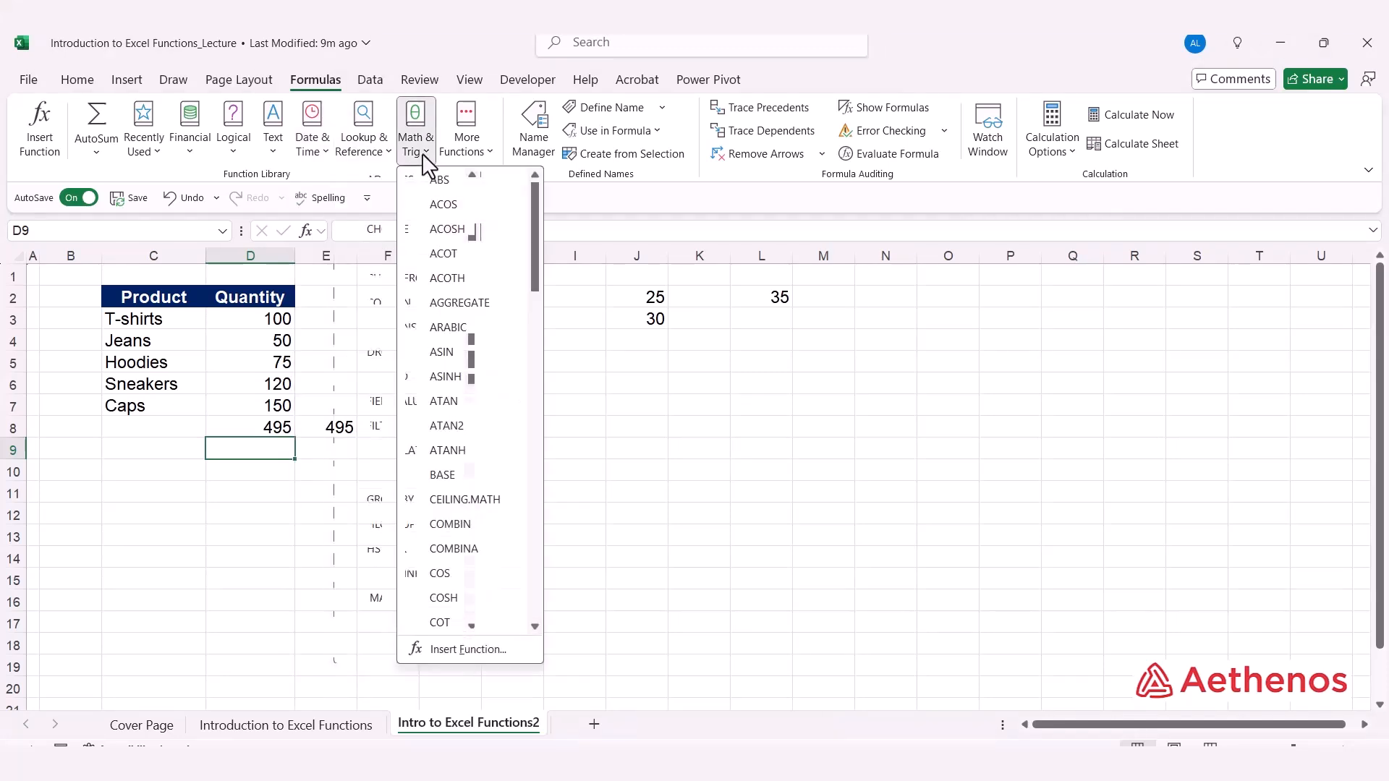
click(487, 152)
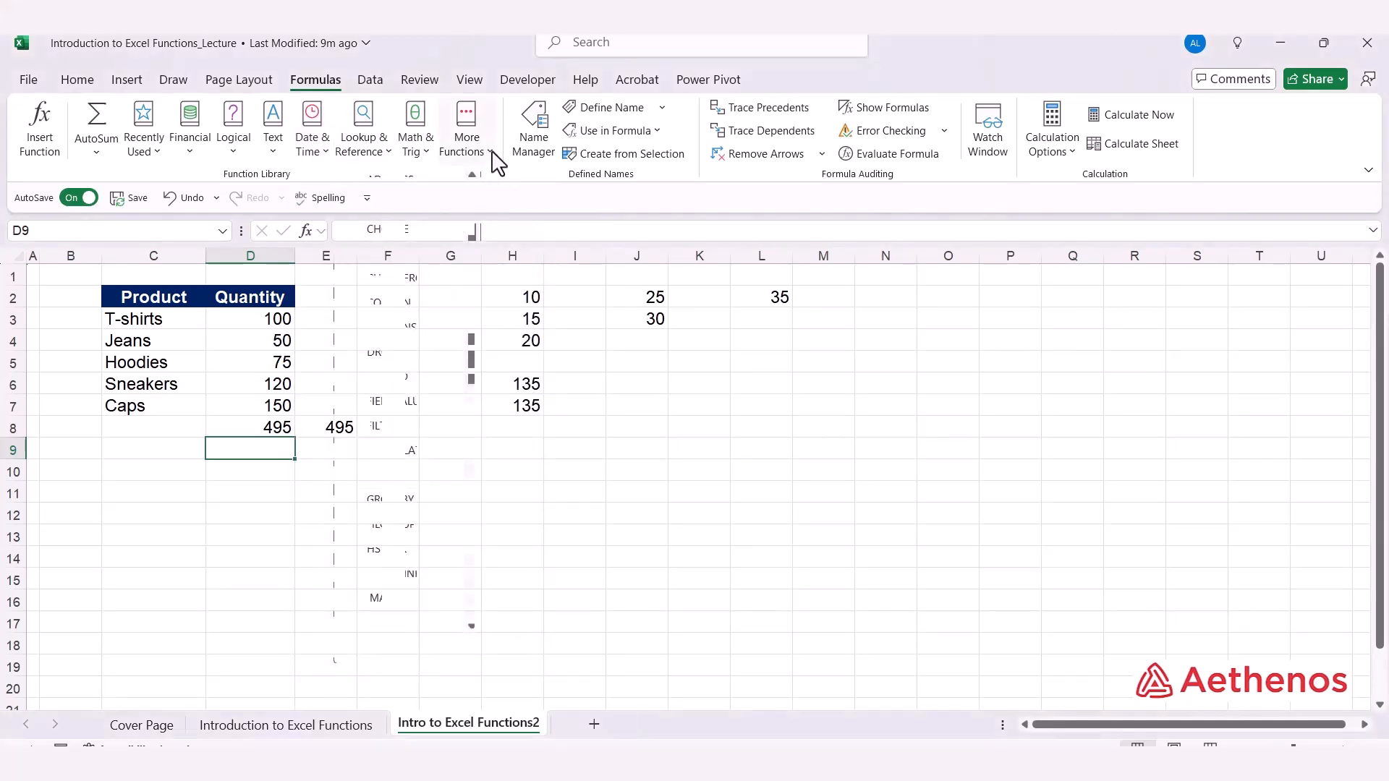
click(489, 151)
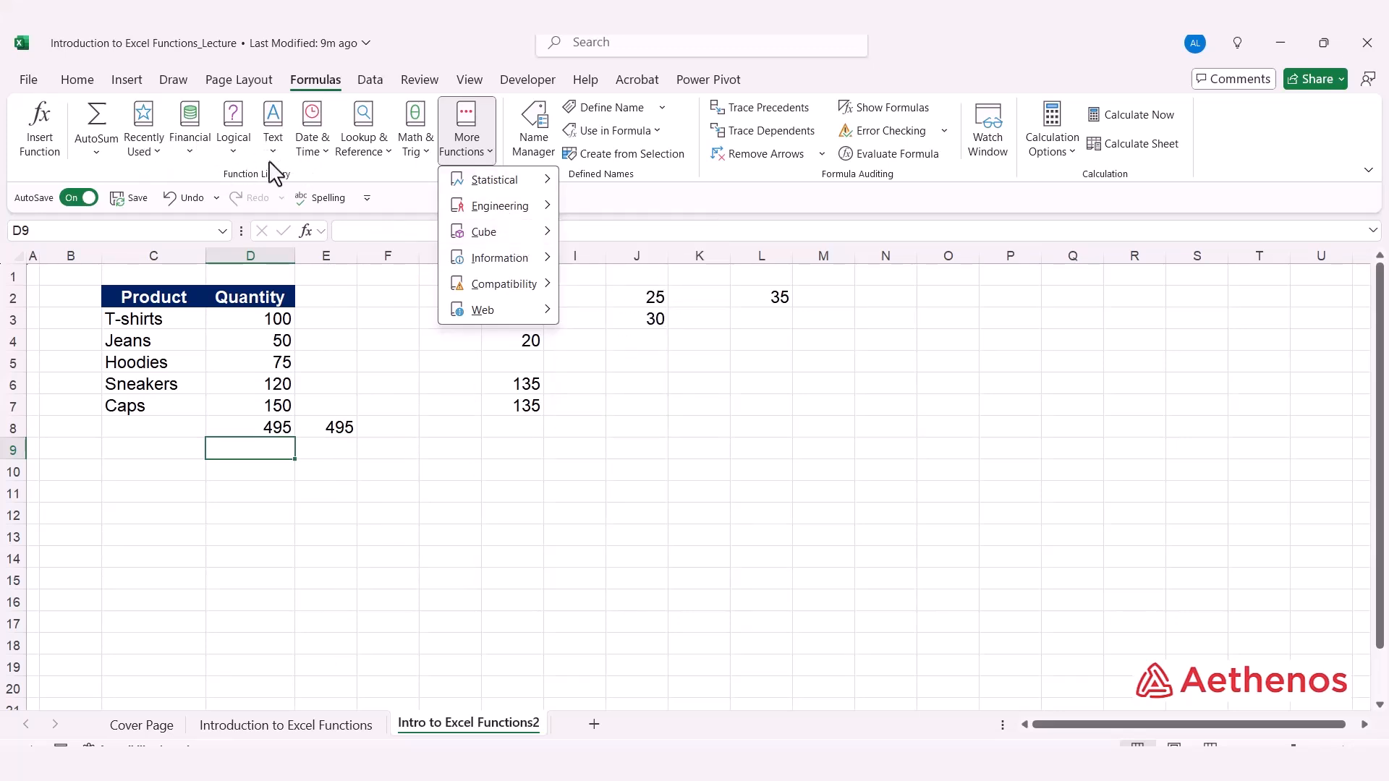
click(366, 176)
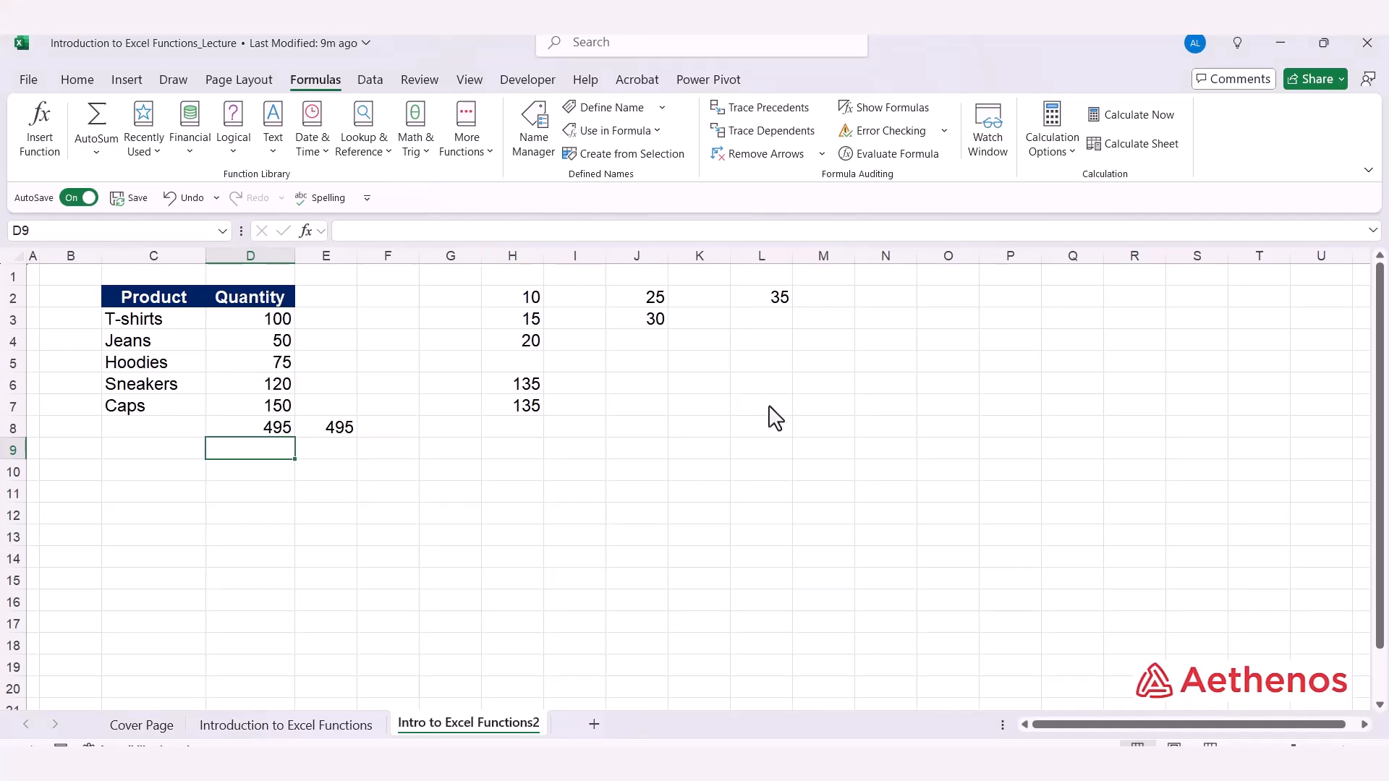